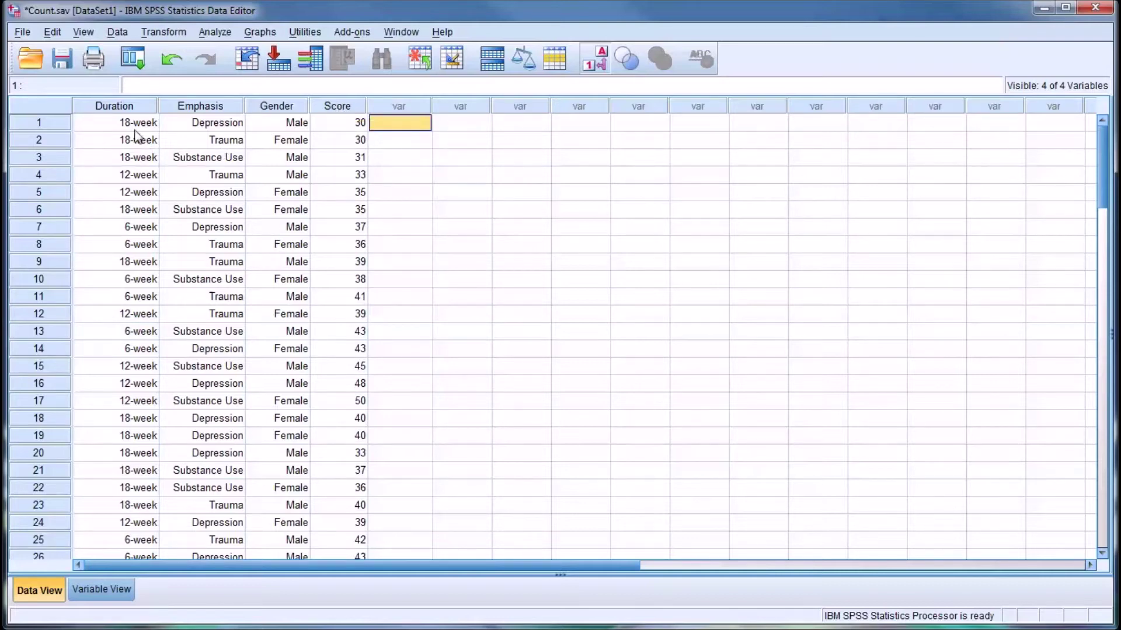
# Select the Duration, Emphasis and Gender columns in turn.
pyautogui.click(111, 108)
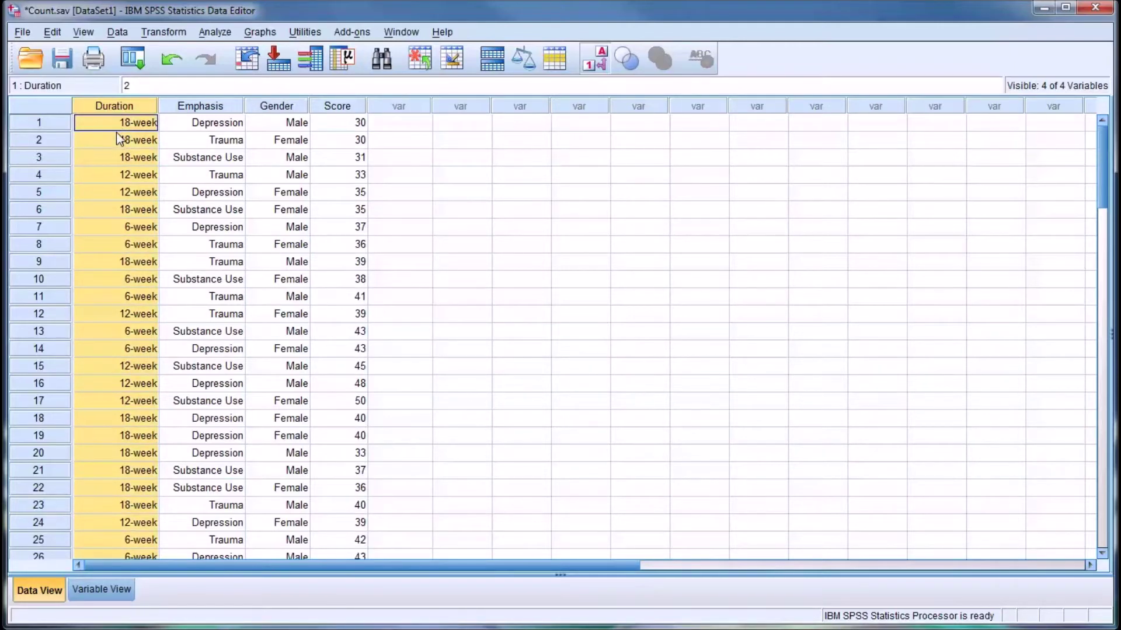
pyautogui.click(189, 105)
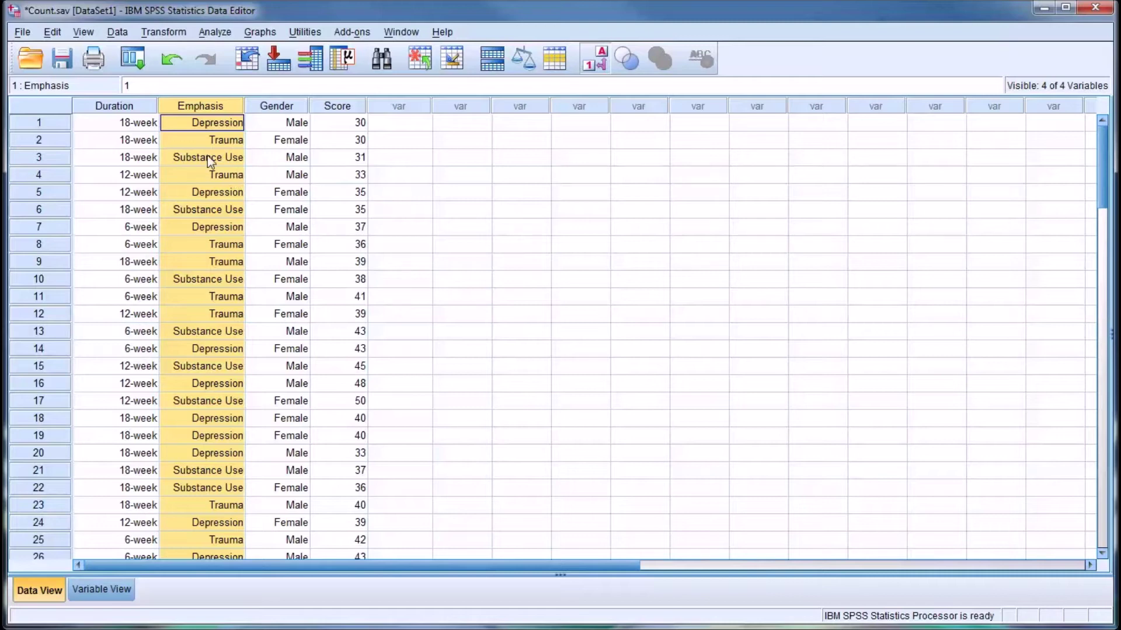
pyautogui.click(262, 107)
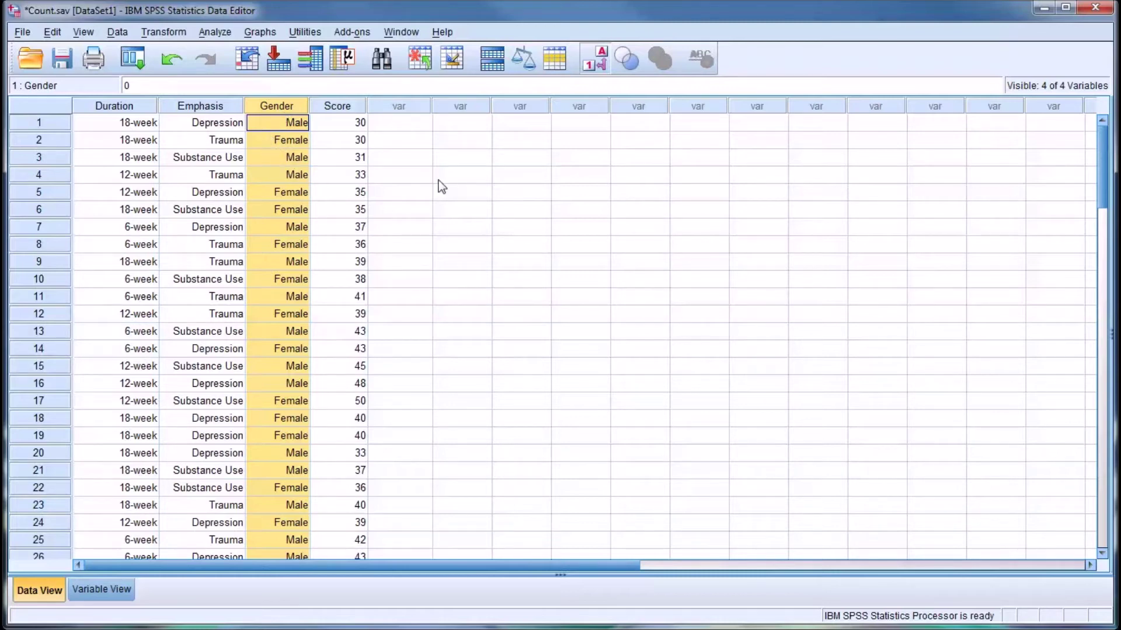
# Toggle value labels off and back on, then select the first Score cell before opening the Data menu.
pyautogui.click(600, 65)
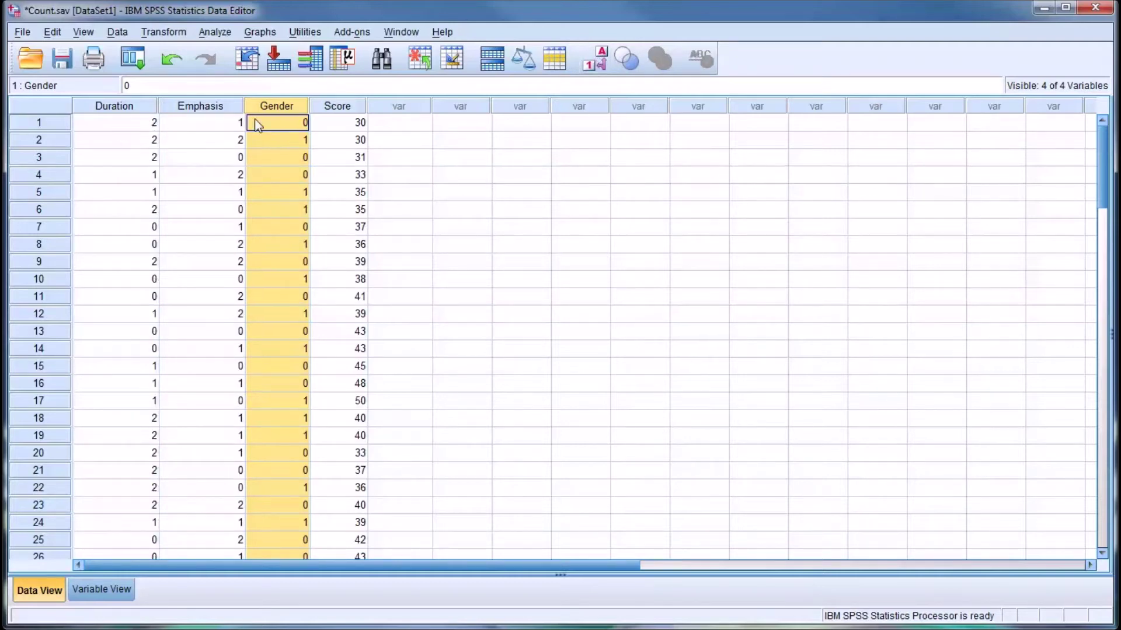
pyautogui.click(597, 64)
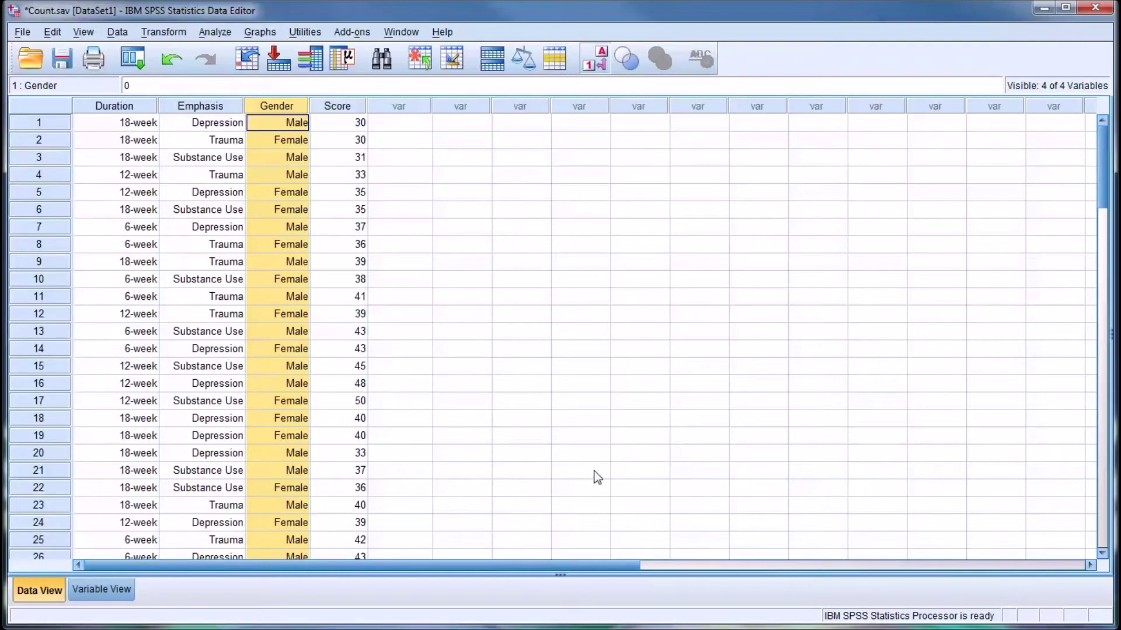
pyautogui.click(337, 106)
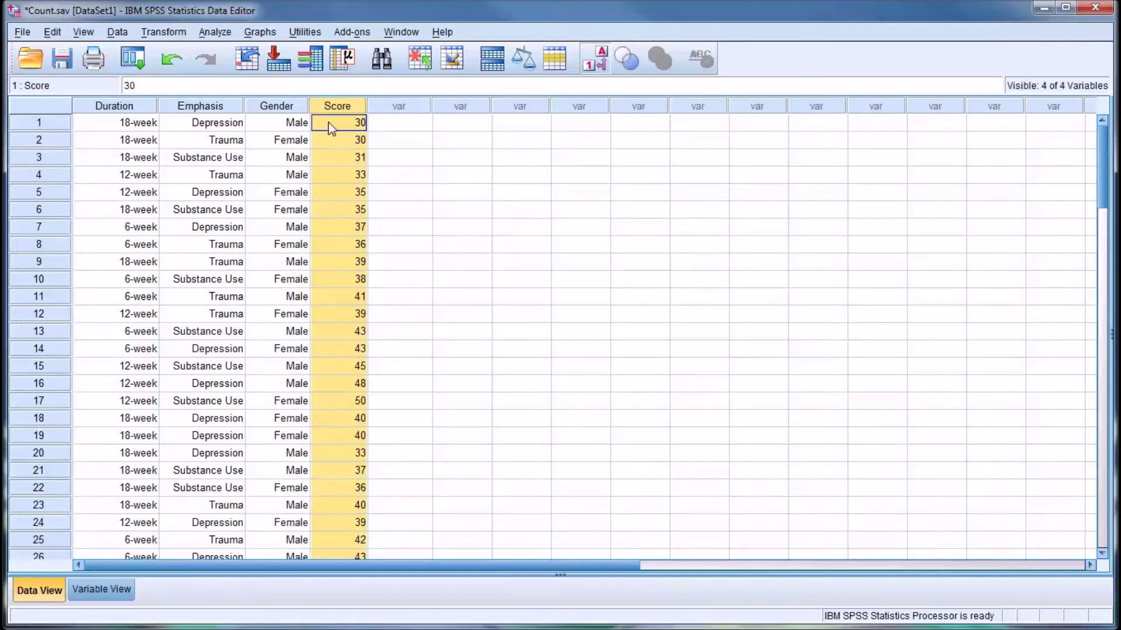
pyautogui.click(330, 125)
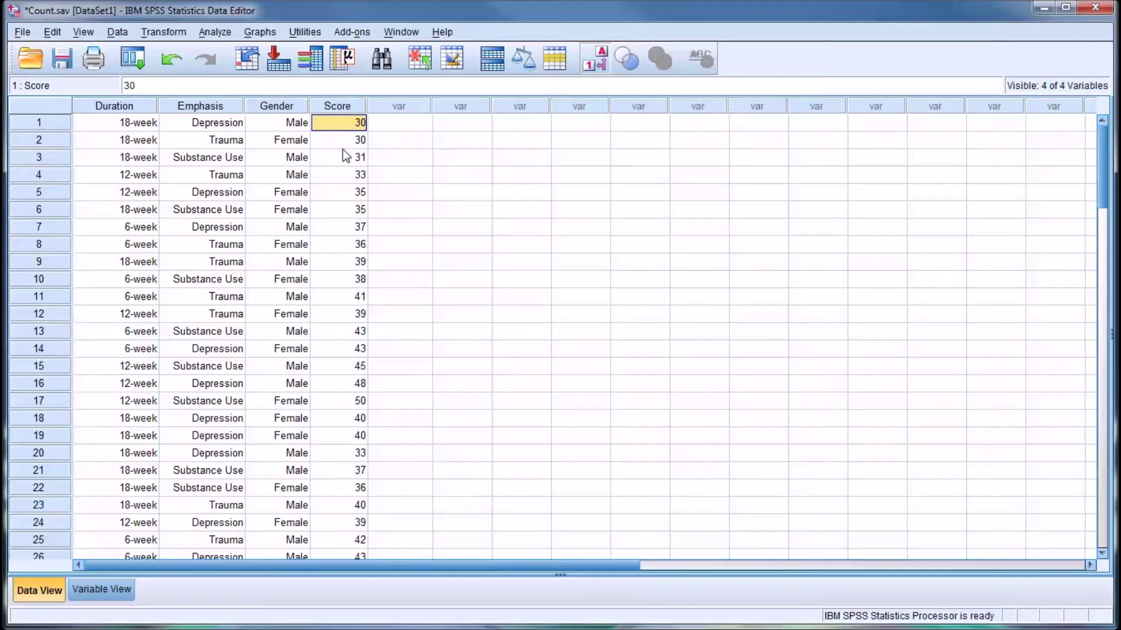
pyautogui.click(120, 34)
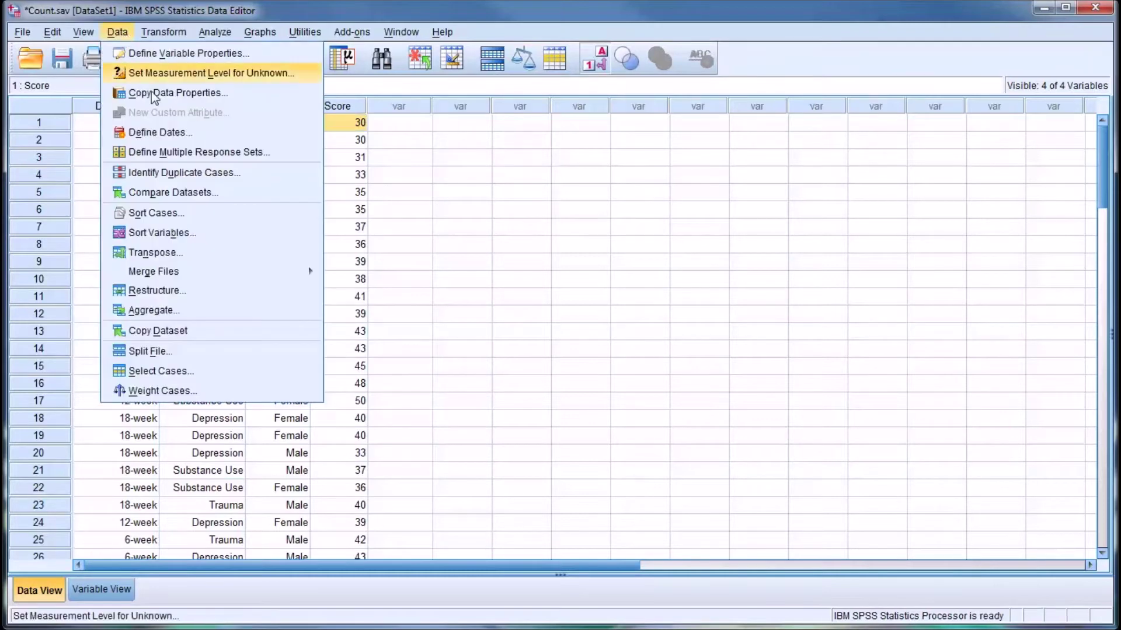
# Sort all cases ascending by Score, leaving the sorted-file save and index options unchecked.
pyautogui.click(161, 215)
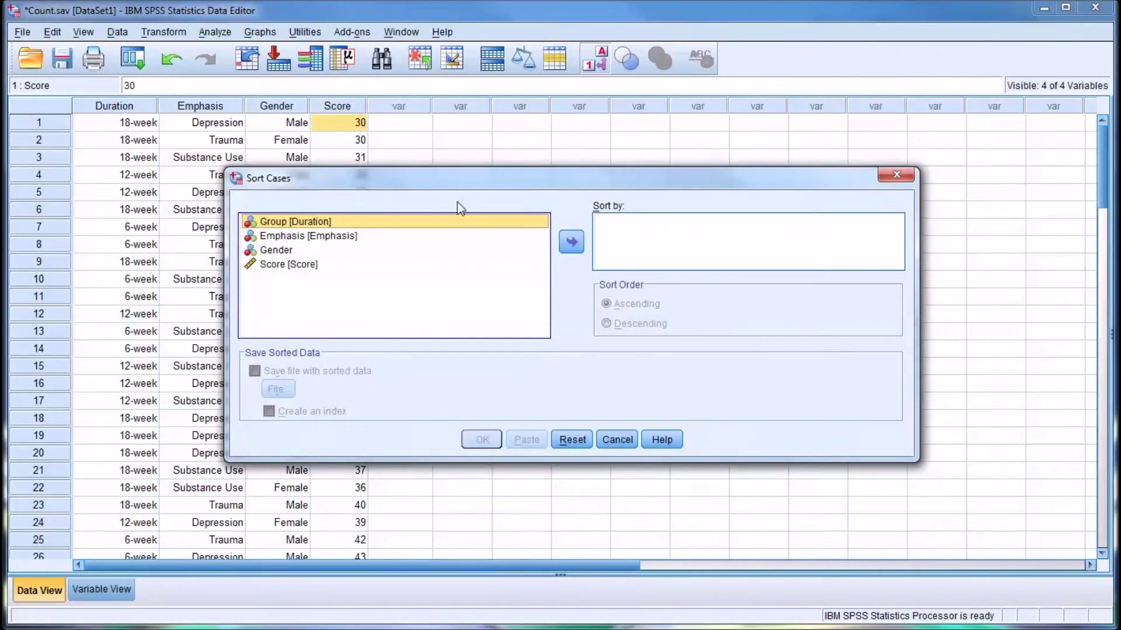
pyautogui.click(282, 265)
pyautogui.click(566, 245)
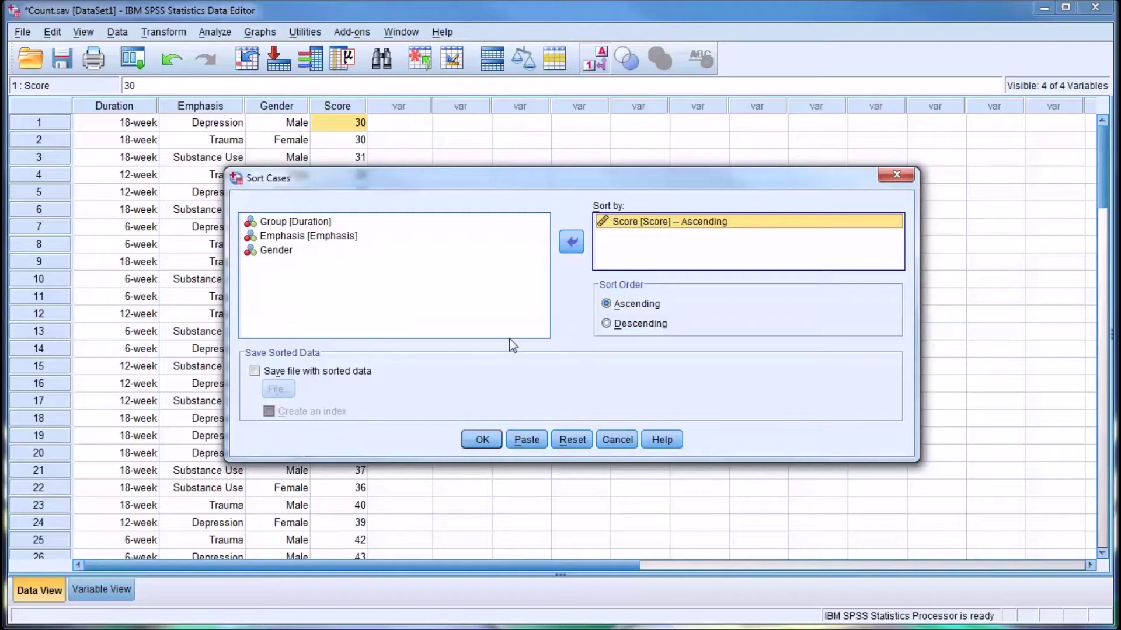
pyautogui.click(250, 374)
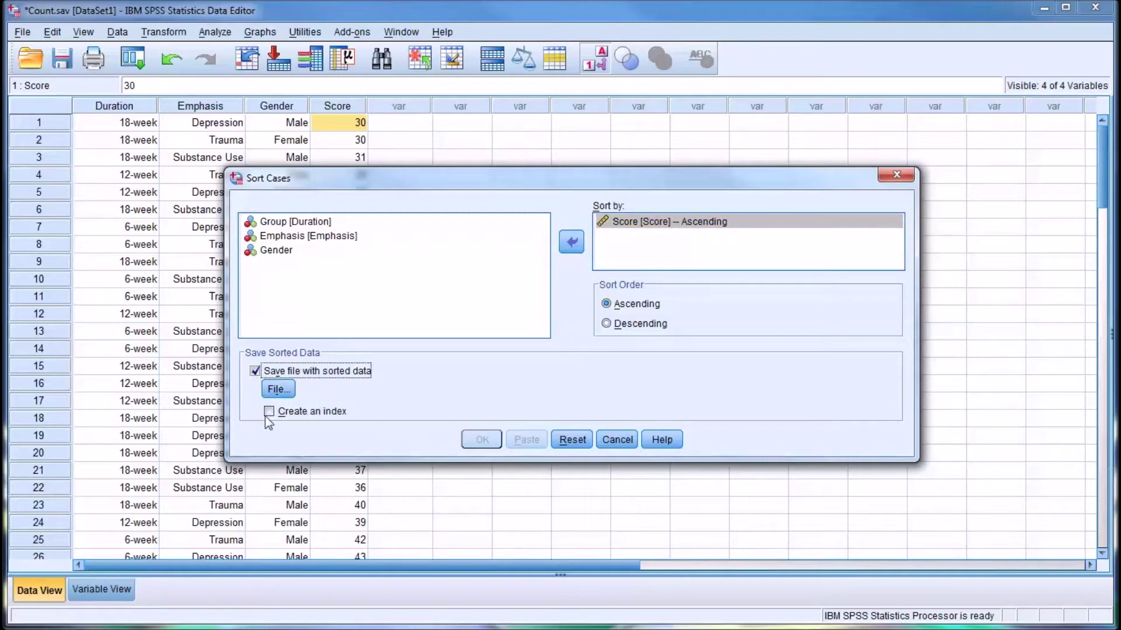
pyautogui.click(268, 412)
pyautogui.click(267, 411)
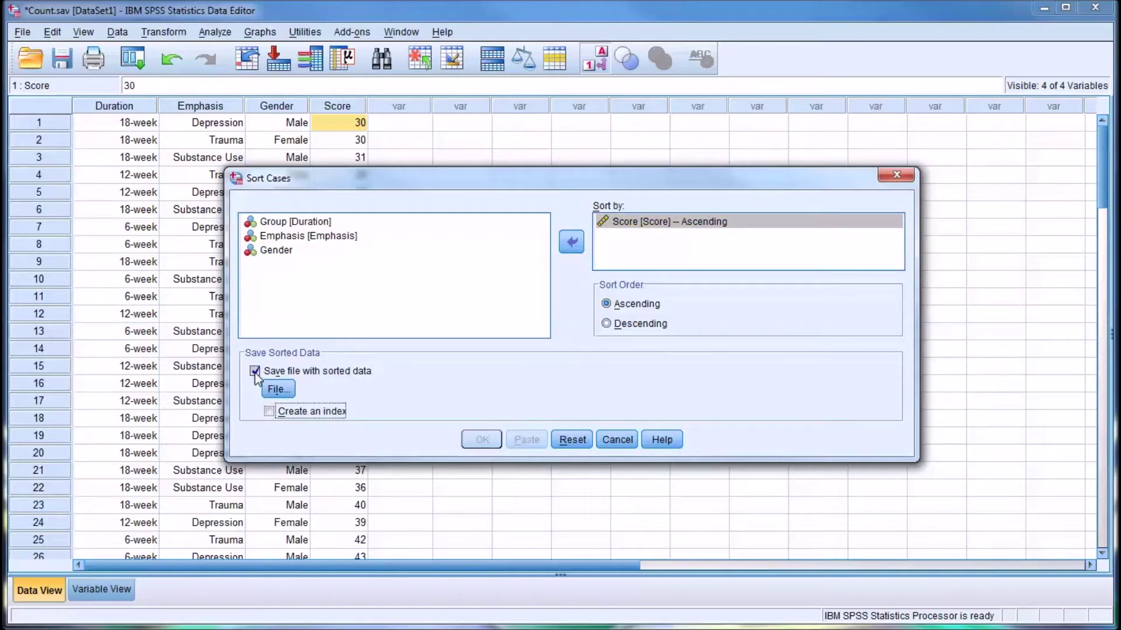
pyautogui.click(255, 372)
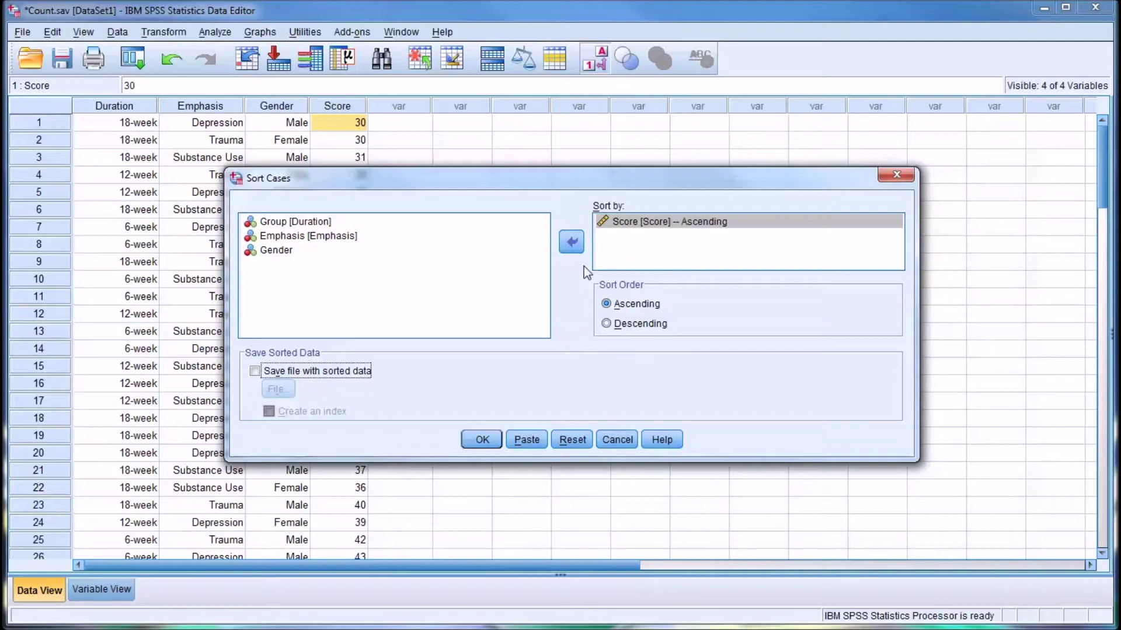
pyautogui.click(482, 439)
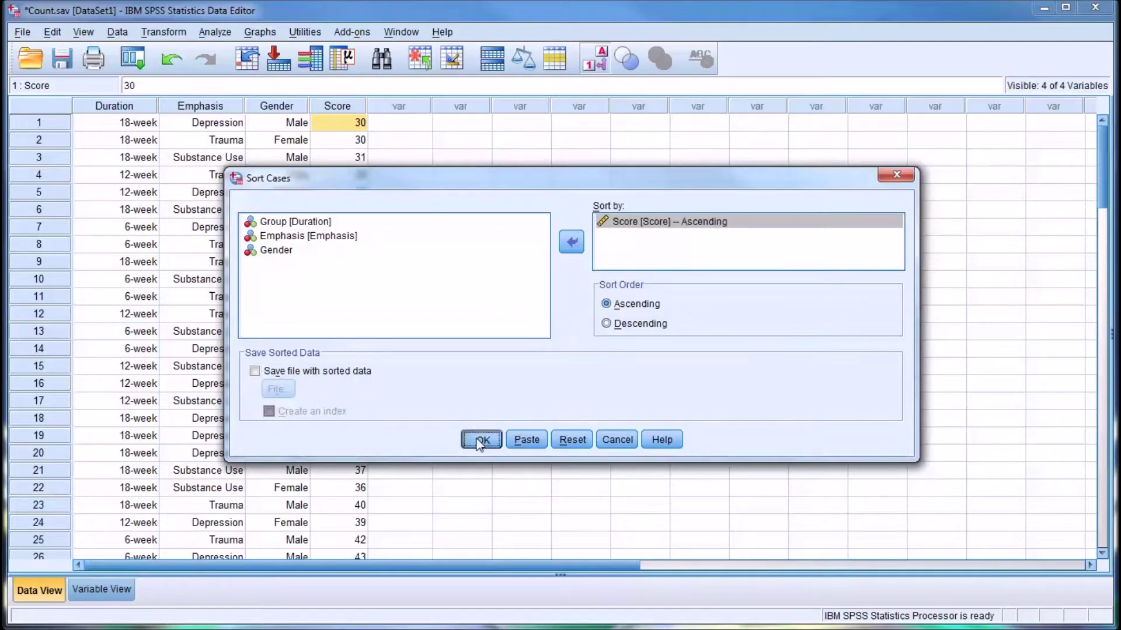
pyautogui.click(1066, 314)
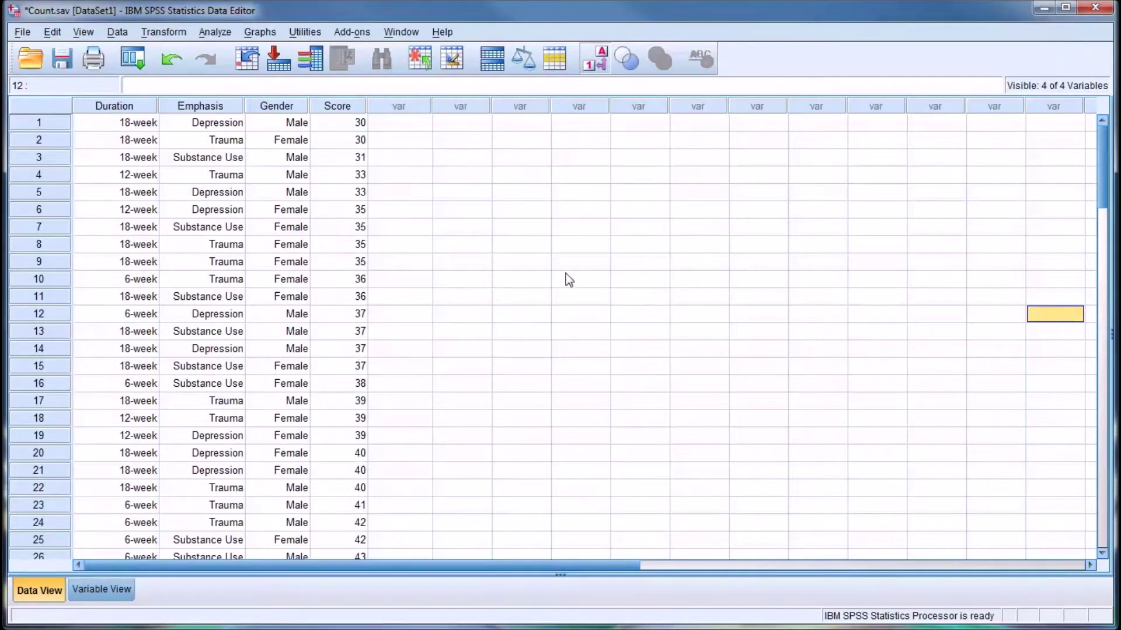
pyautogui.click(332, 124)
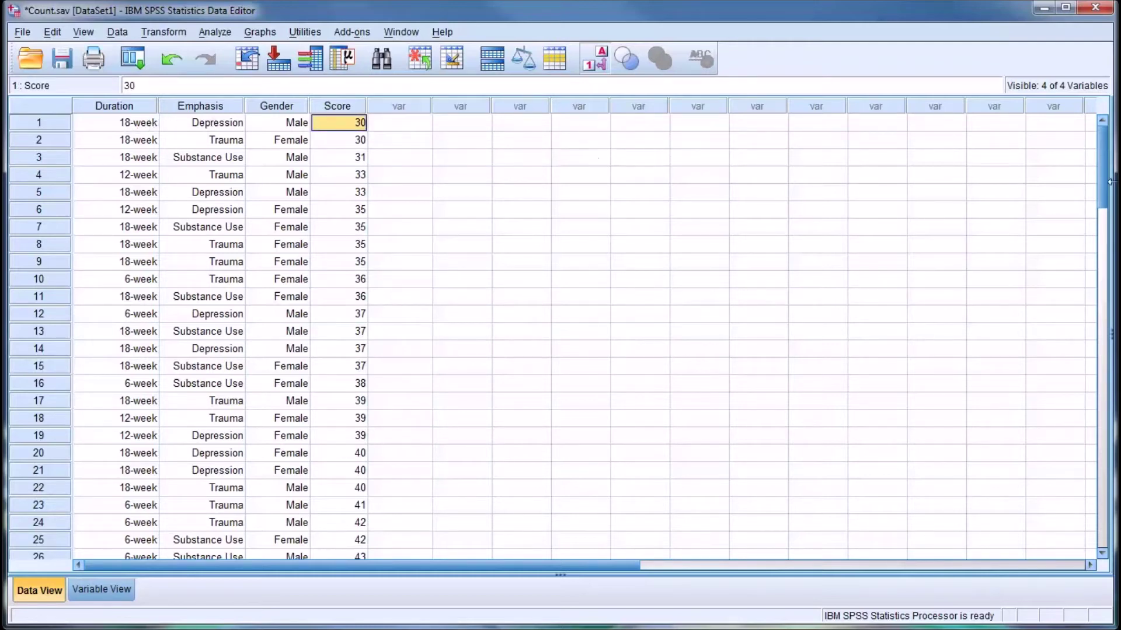
pyautogui.moveTo(1102, 181); pyautogui.dragTo(1095, 447)
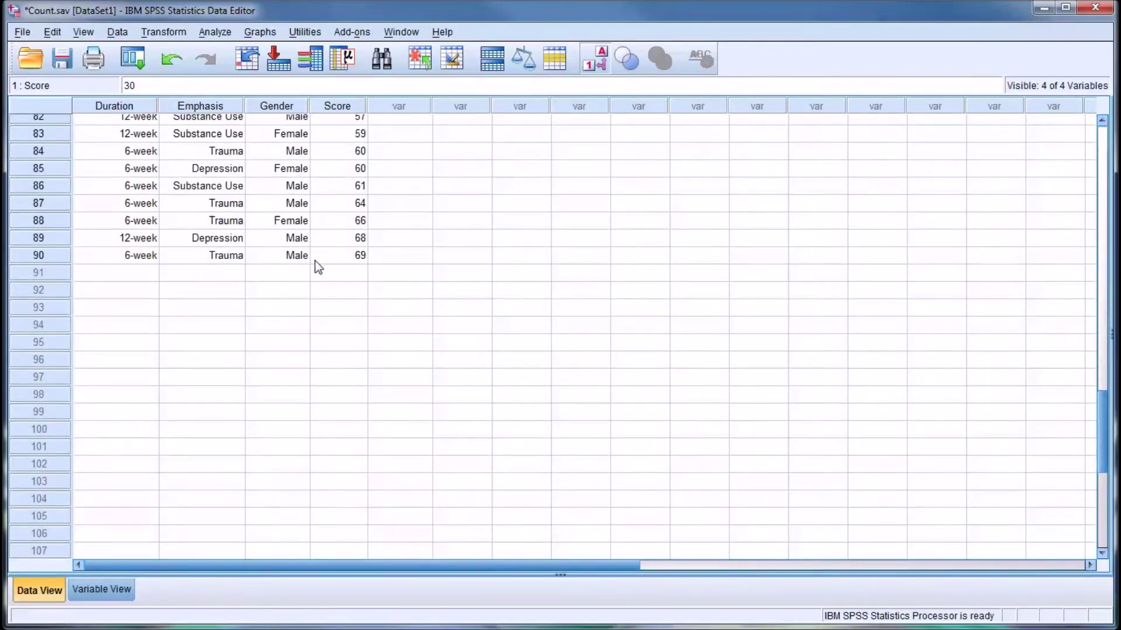
pyautogui.hotkey('ctrl', 'Home')
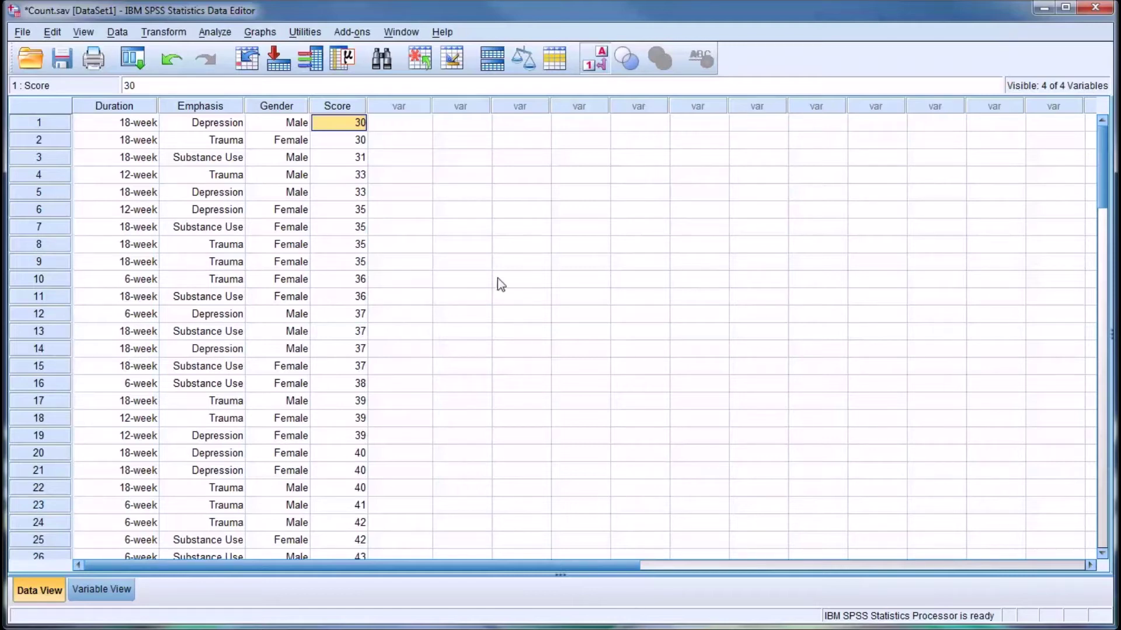
pyautogui.click(162, 33)
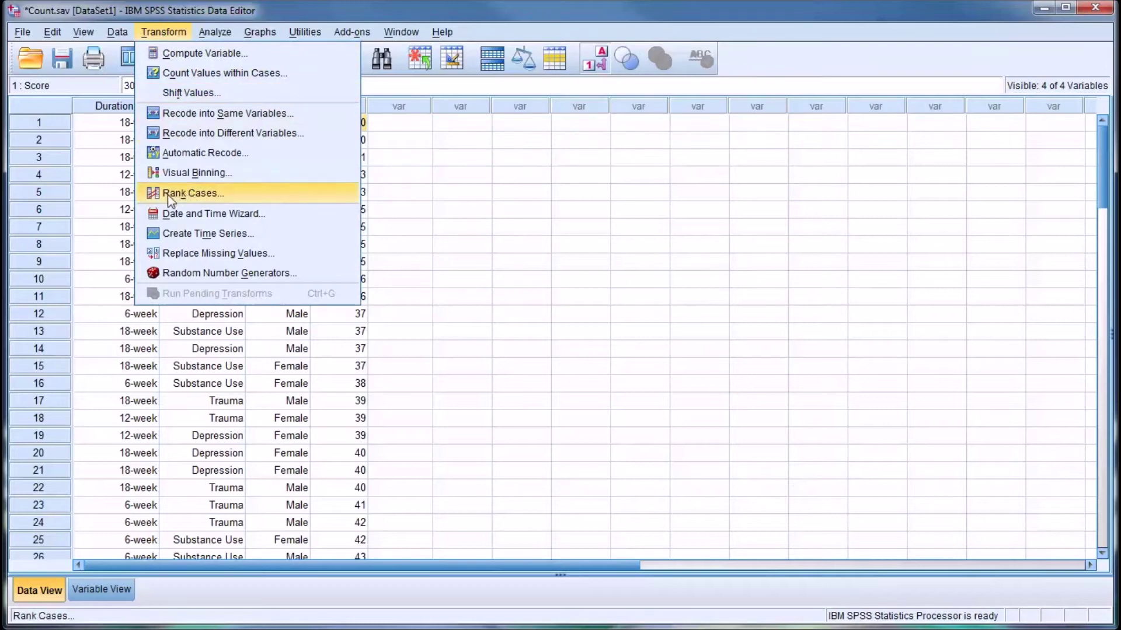
# Reset the Rank Cases dialog and make Score the only variable to rank.
pyautogui.click(188, 194)
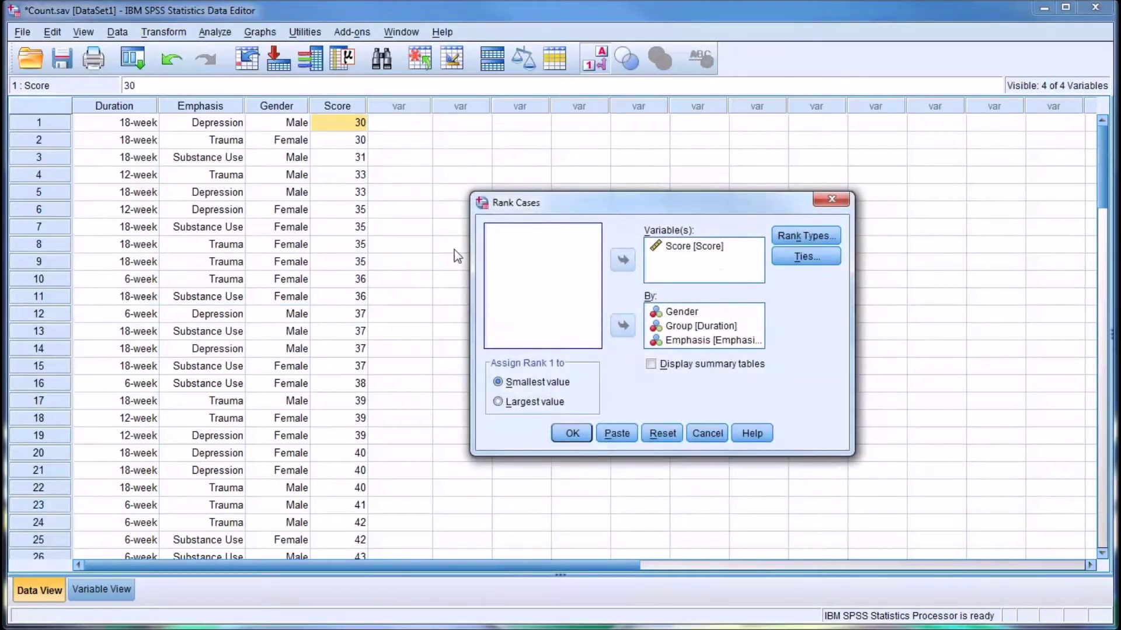
pyautogui.click(665, 433)
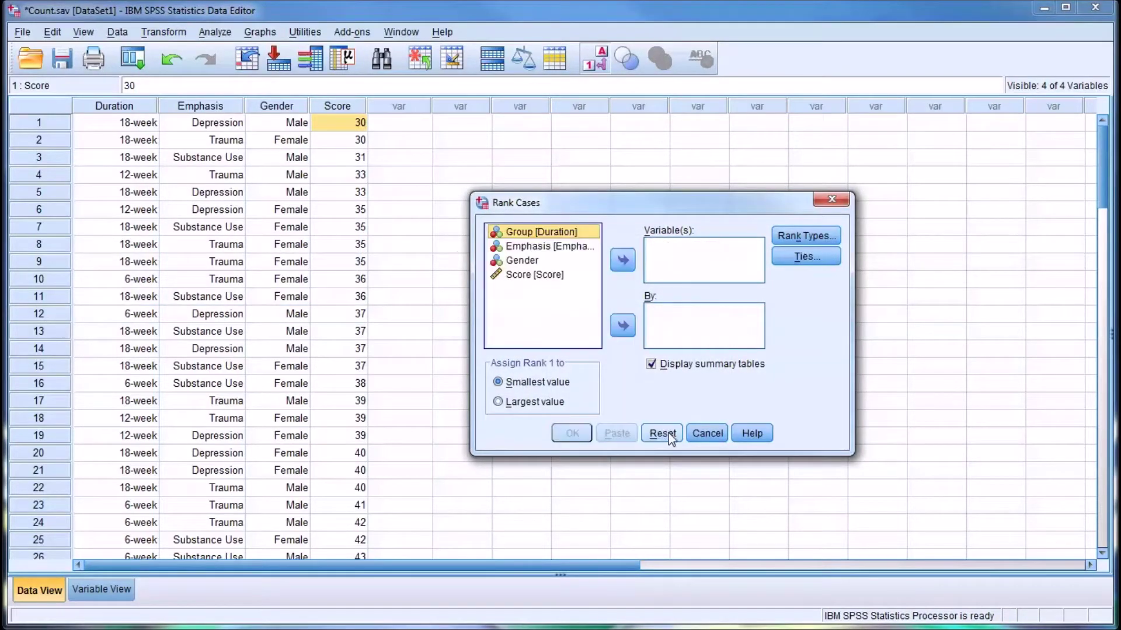
pyautogui.moveTo(667, 201); pyautogui.dragTo(724, 206)
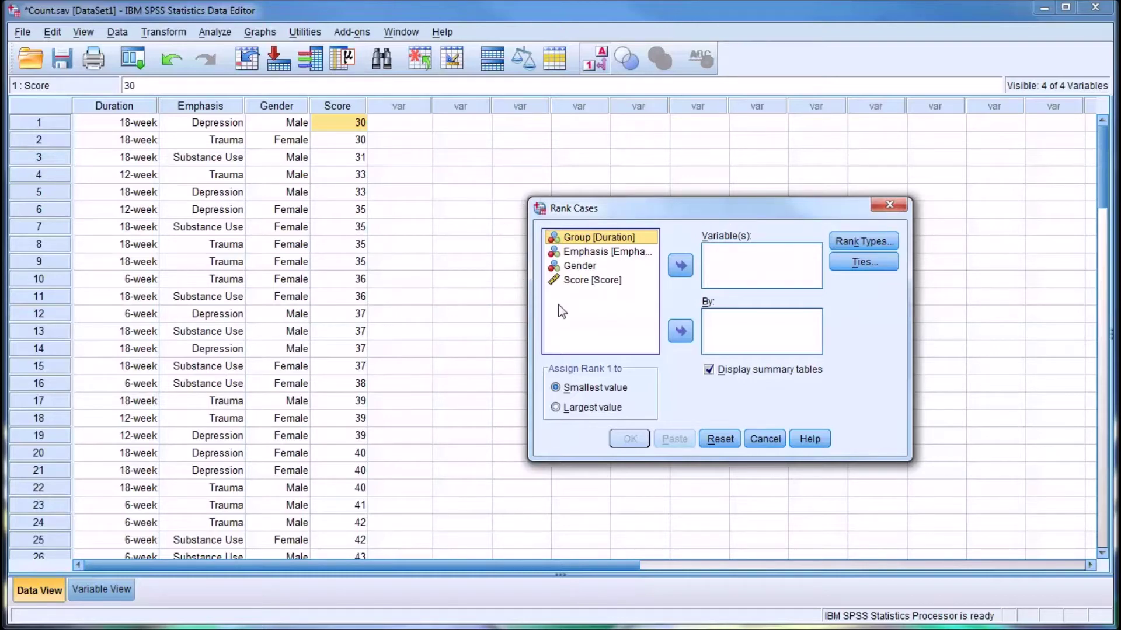
pyautogui.click(568, 281)
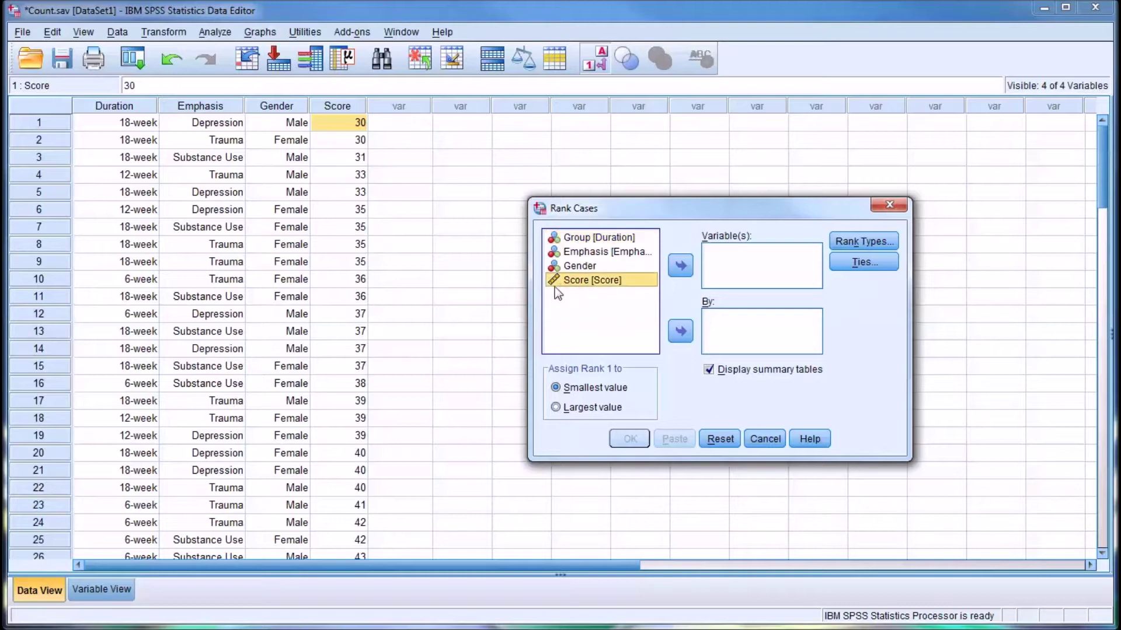
pyautogui.click(679, 266)
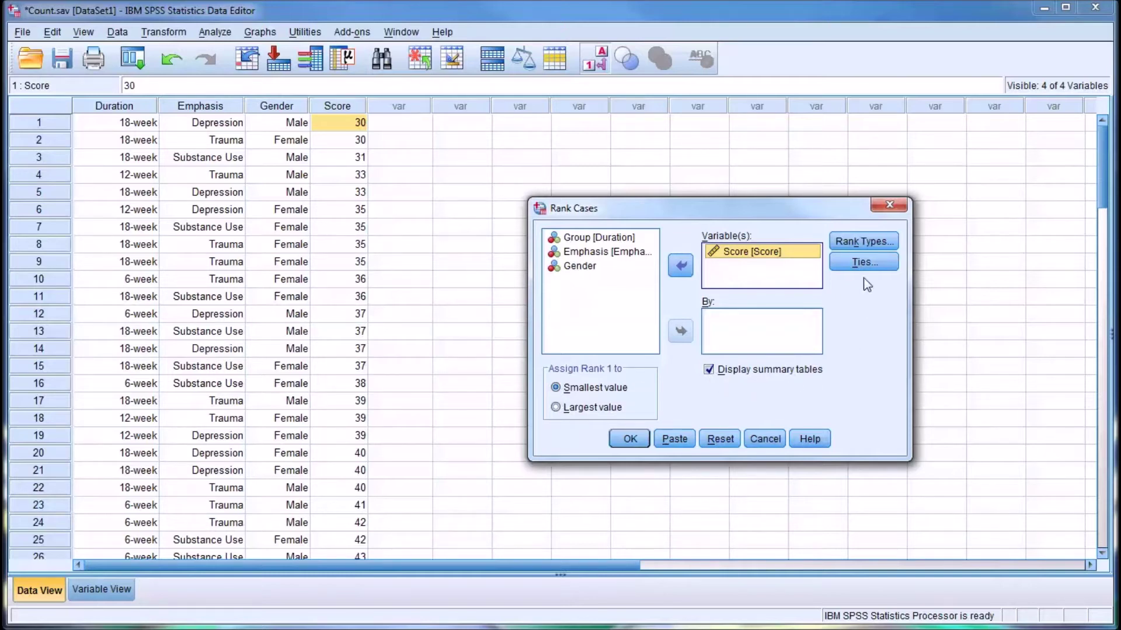
pyautogui.click(853, 244)
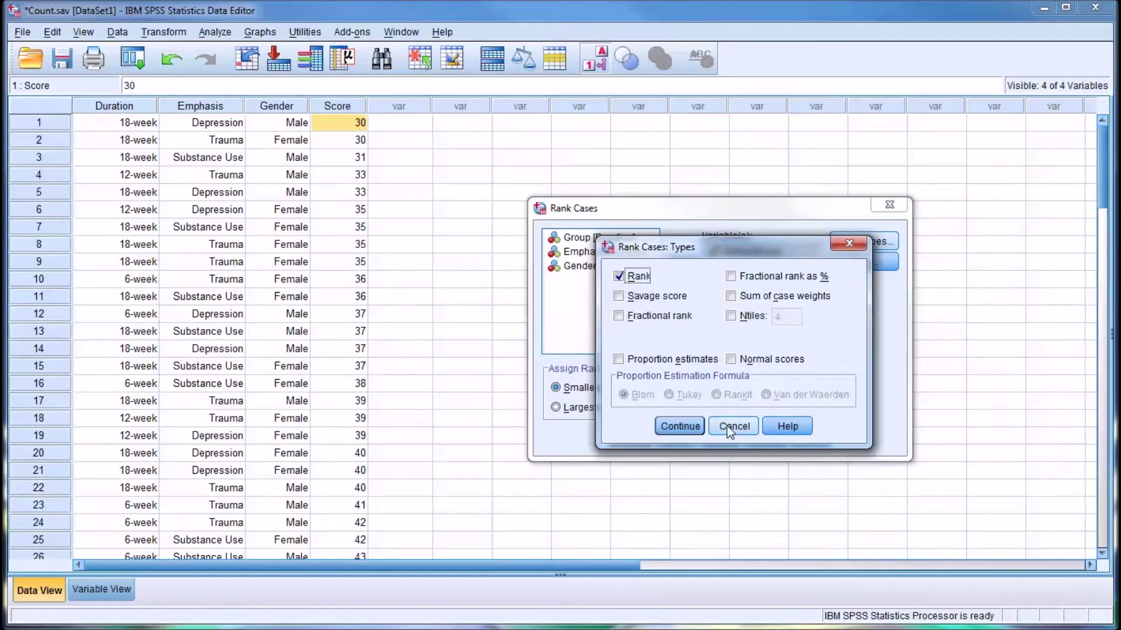
# Tick Savage score, Fractional rank and Fractional rank as % among the rank types.
pyautogui.click(617, 296)
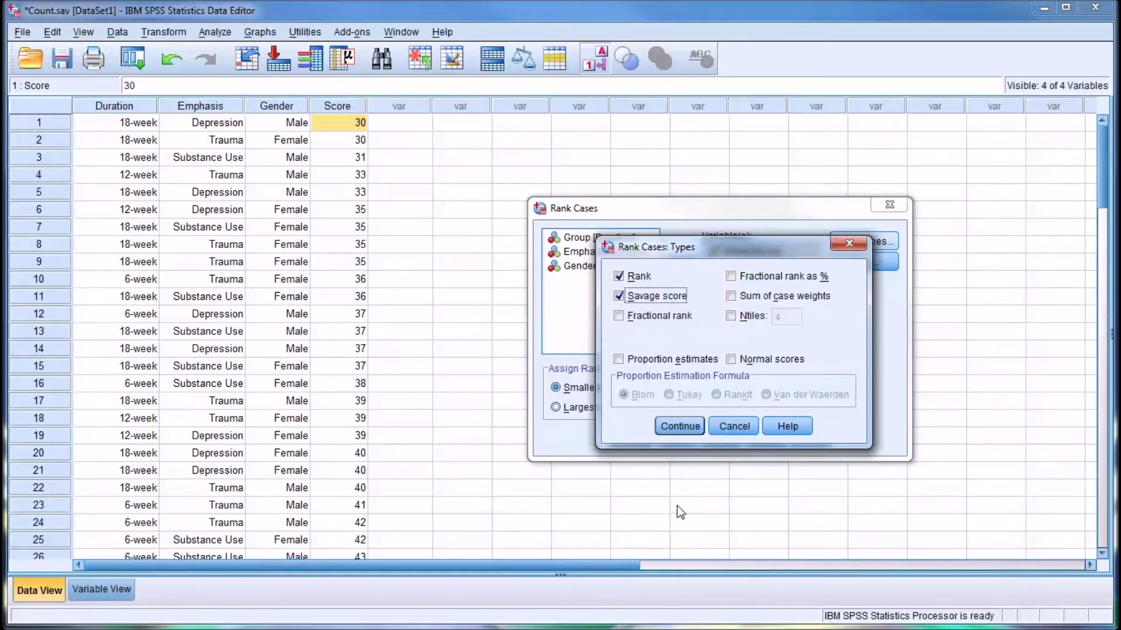
pyautogui.click(630, 317)
pyautogui.hotkey('shift', 'Tab')
pyautogui.hotkey('shift', 'Tab')
pyautogui.click(731, 276)
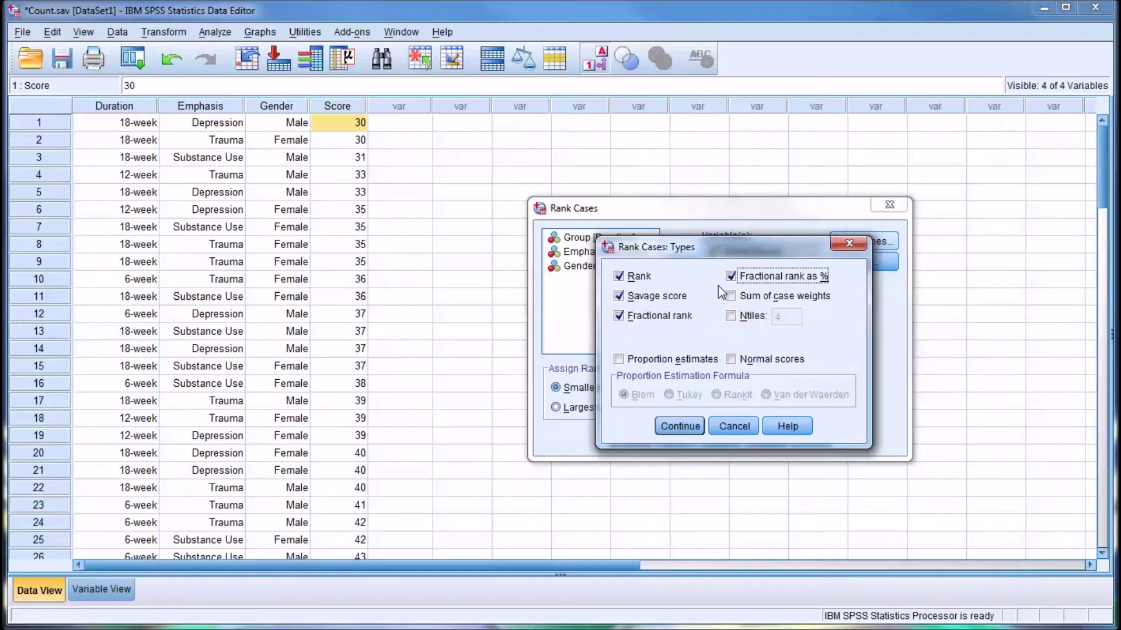
# Add sum of case weights, 4 Ntiles, and Blom proportion estimates and normal scores to the rank types.
pyautogui.click(730, 297)
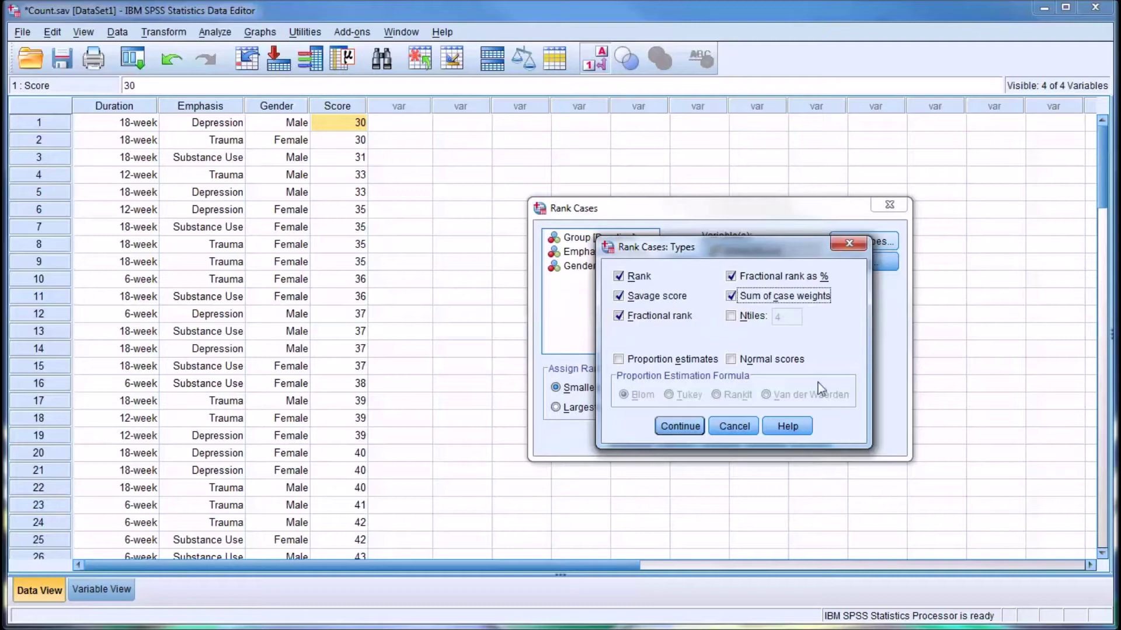
pyautogui.click(730, 317)
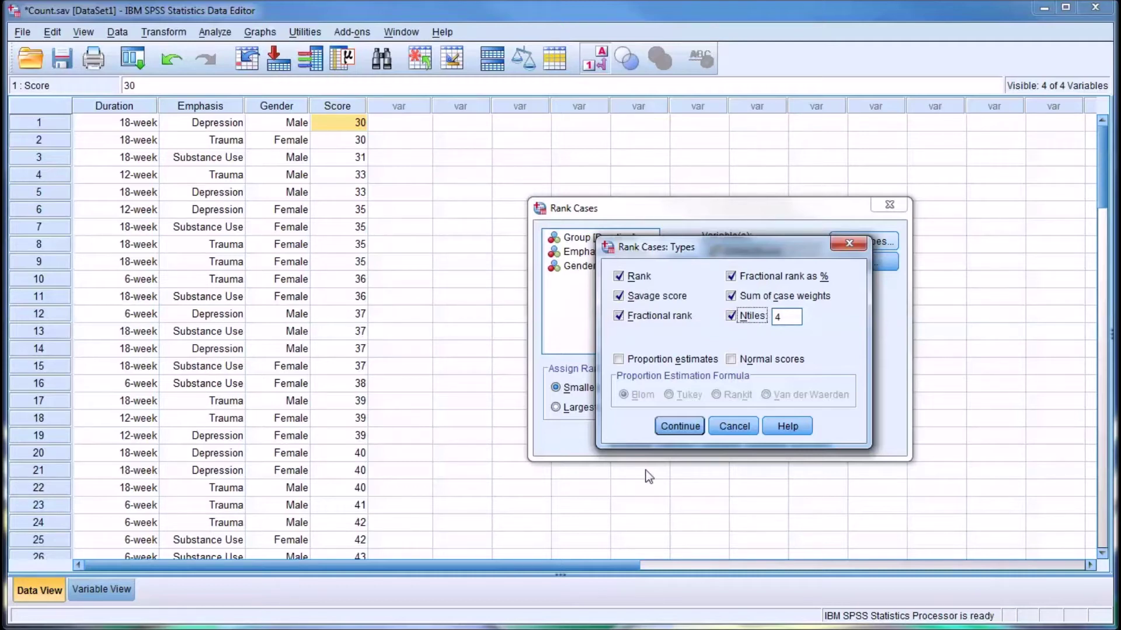
pyautogui.click(618, 359)
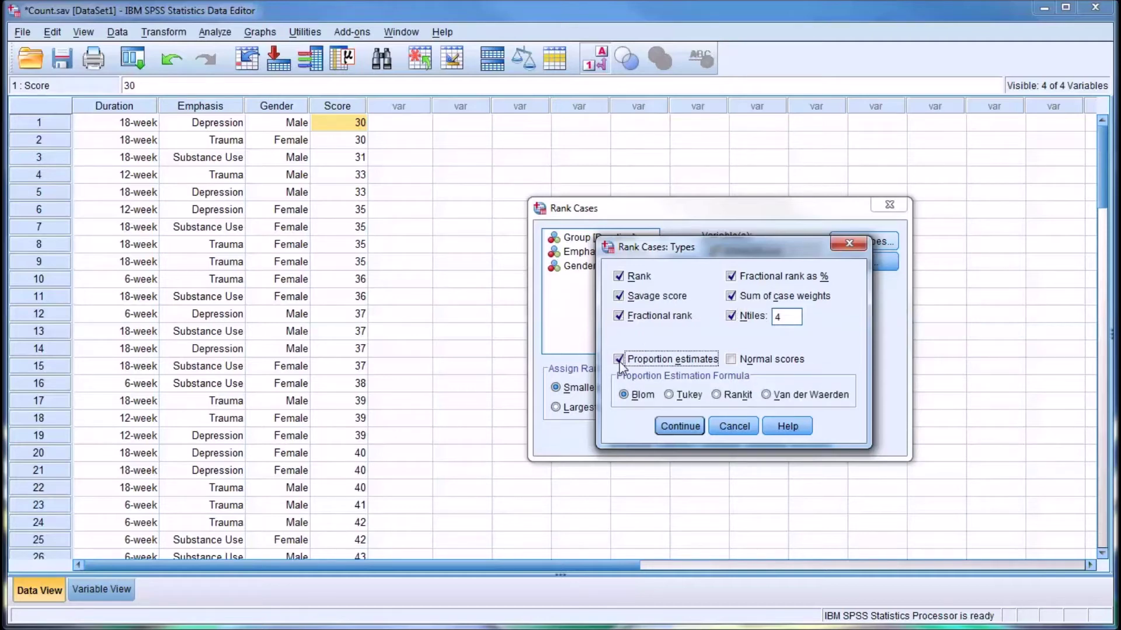
pyautogui.click(731, 361)
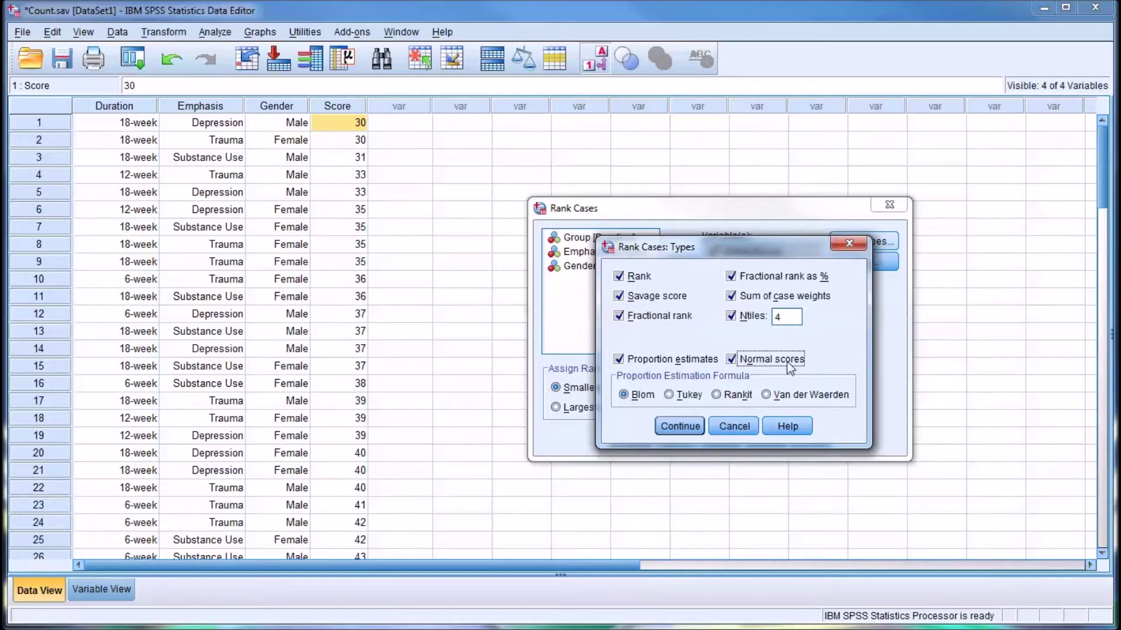
pyautogui.click(624, 362)
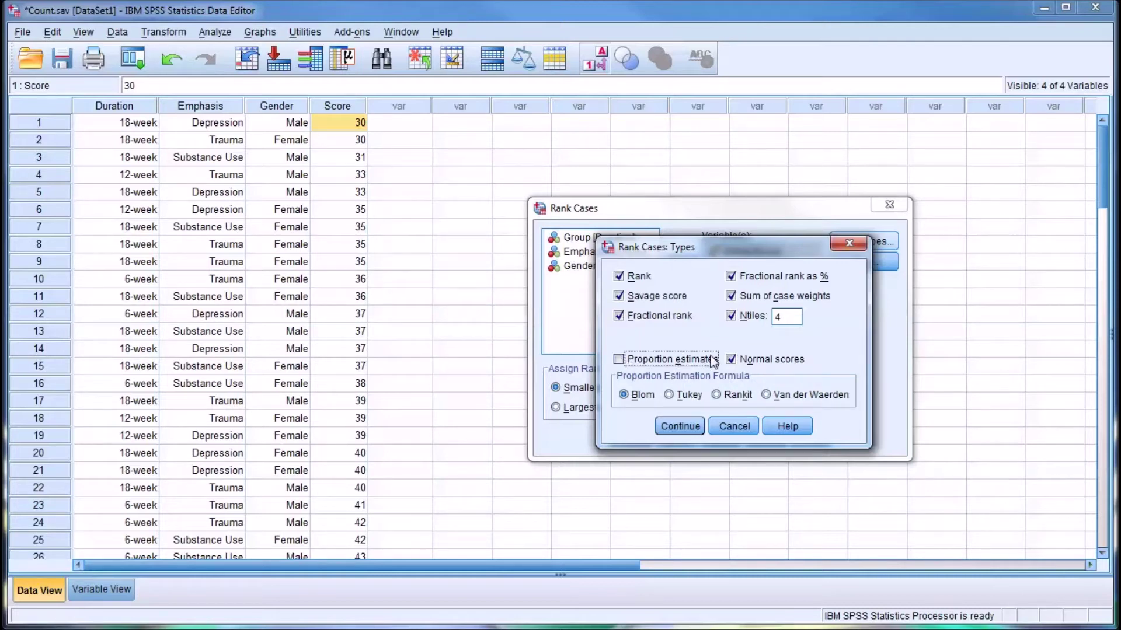
pyautogui.click(731, 359)
pyautogui.click(621, 360)
pyautogui.click(619, 360)
pyautogui.click(731, 360)
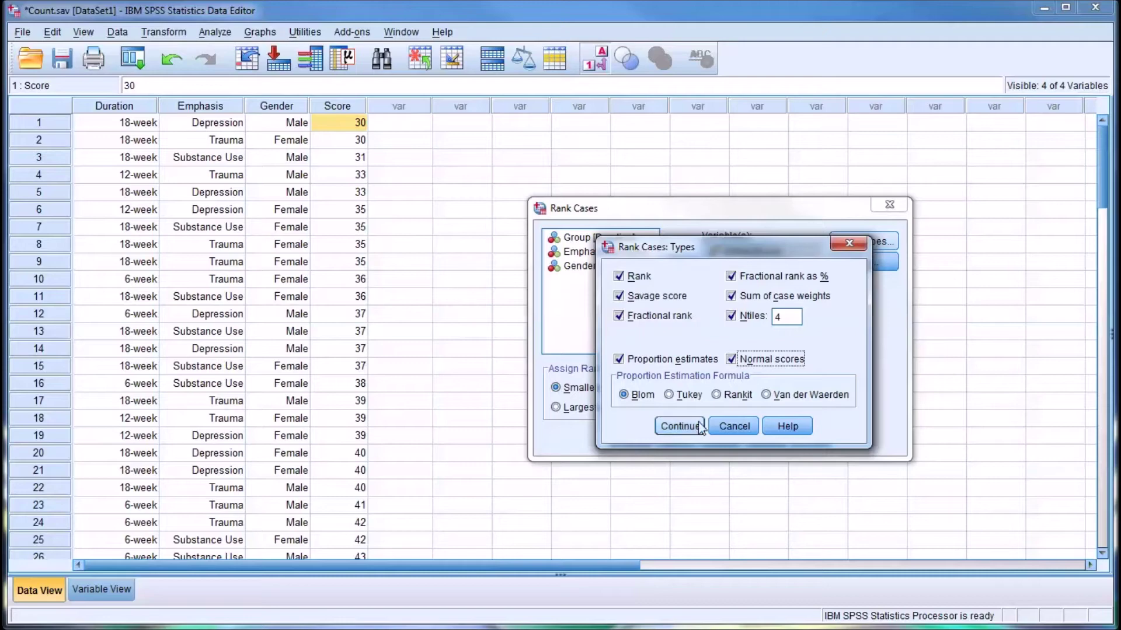
pyautogui.click(681, 426)
# Run the ranking and inspect the new RScore values, including the tied rank in row 2.
pyautogui.click(627, 439)
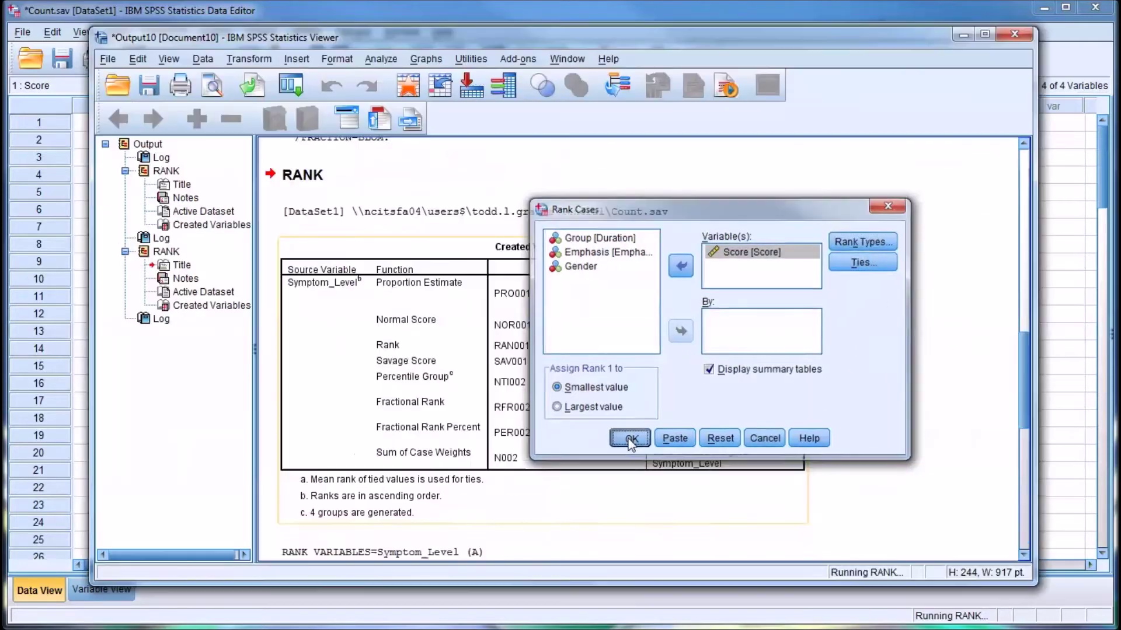
pyautogui.click(1070, 341)
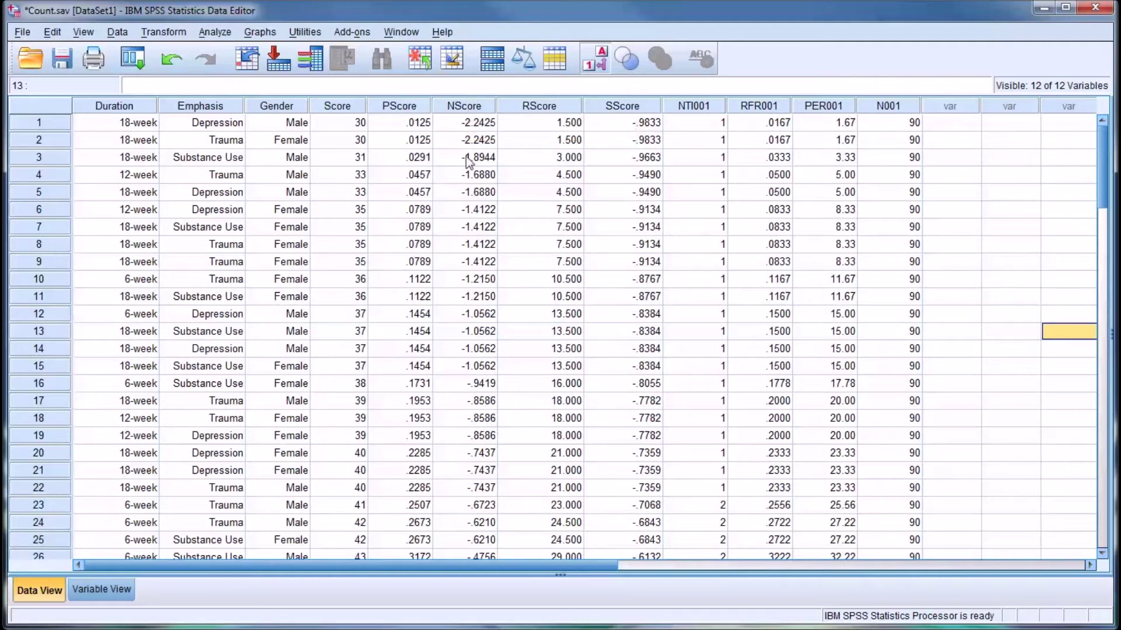
pyautogui.click(502, 123)
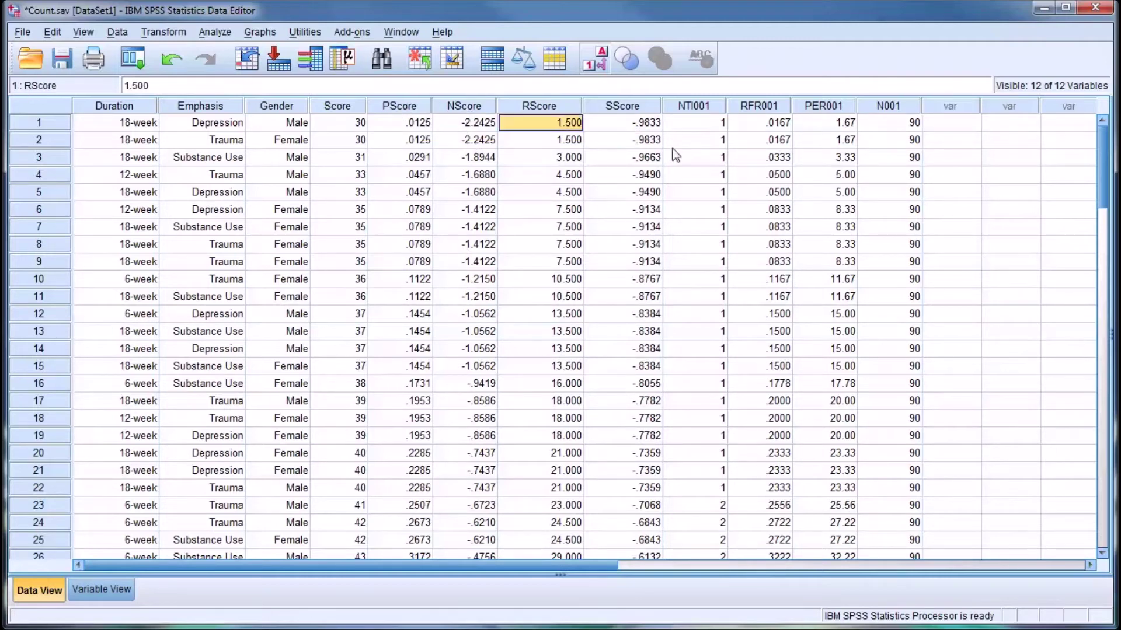
pyautogui.click(531, 140)
pyautogui.click(528, 123)
pyautogui.click(153, 34)
pyautogui.click(192, 193)
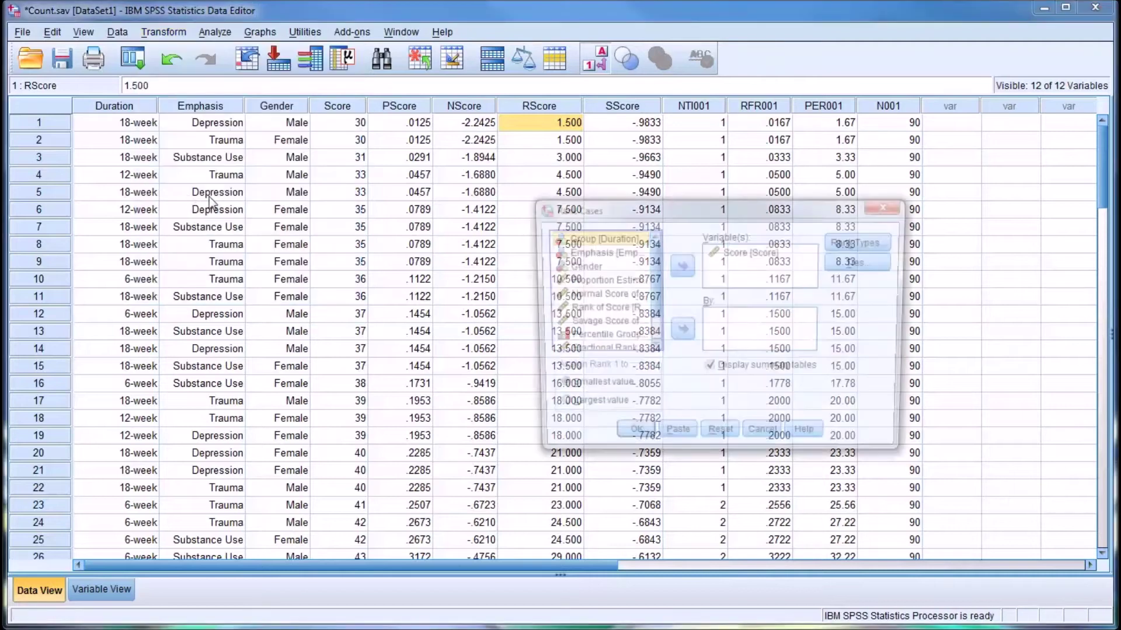
pyautogui.click(857, 263)
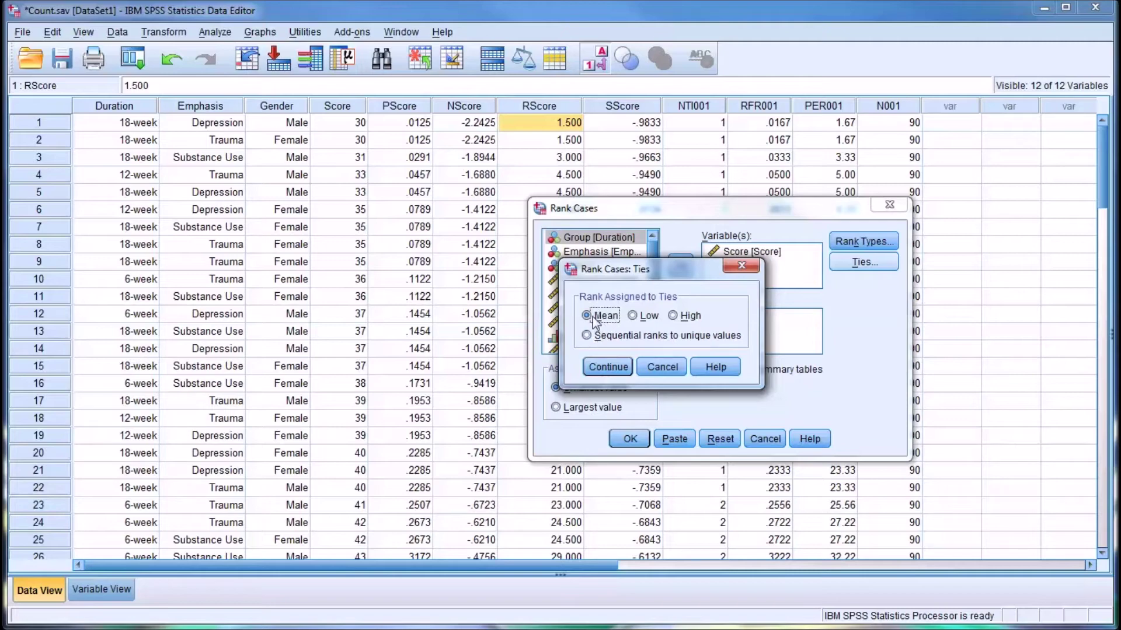
pyautogui.click(605, 370)
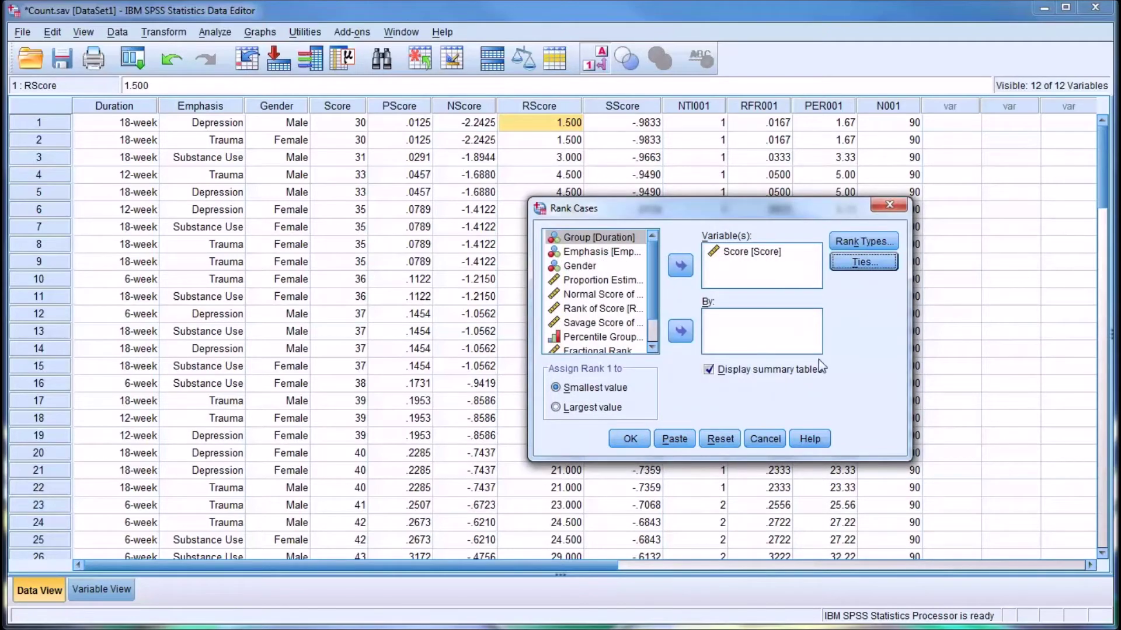
pyautogui.click(890, 206)
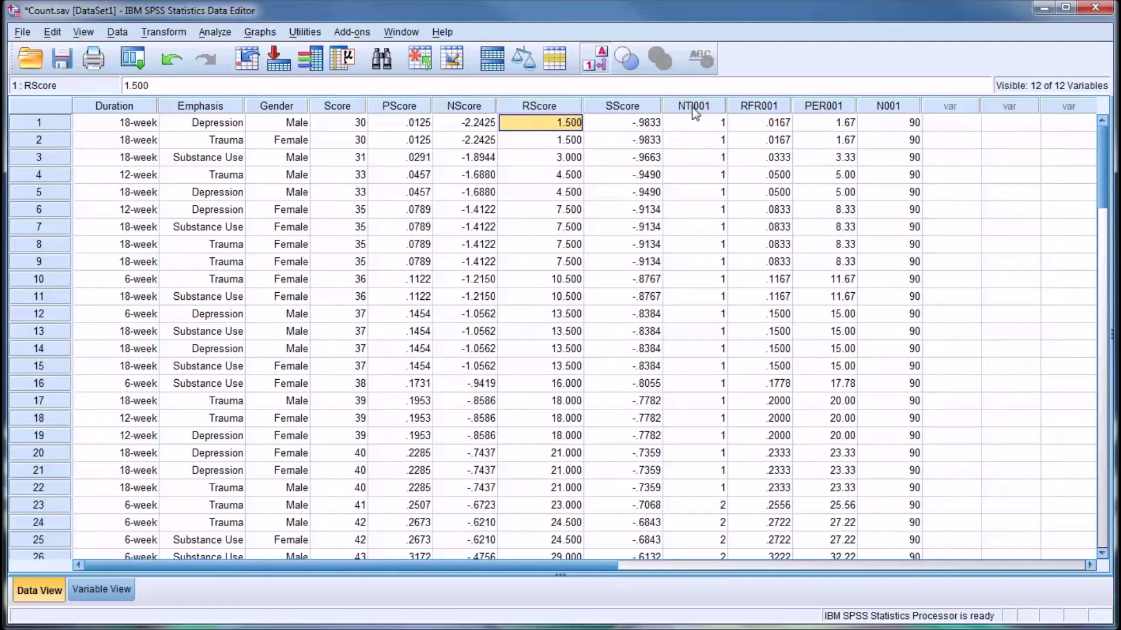
pyautogui.moveTo(688, 123); pyautogui.dragTo(701, 481)
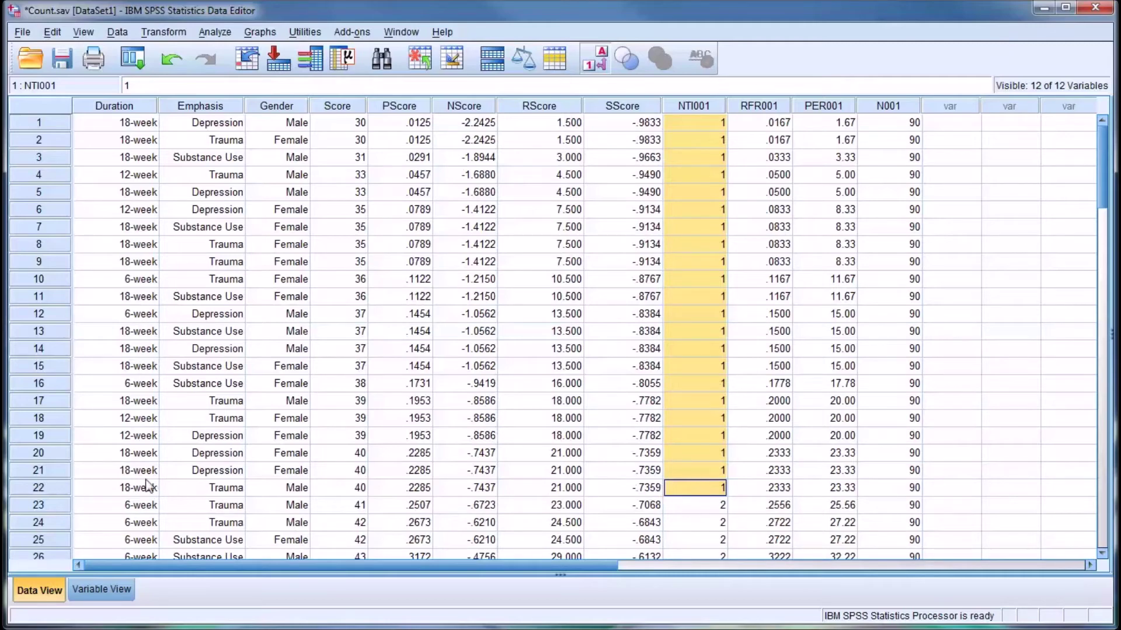
pyautogui.moveTo(1100, 185)
pyautogui.mouseDown()
pyautogui.moveTo(1101, 426)
pyautogui.moveTo(1103, 169)
pyautogui.mouseUp()
pyautogui.click(752, 118)
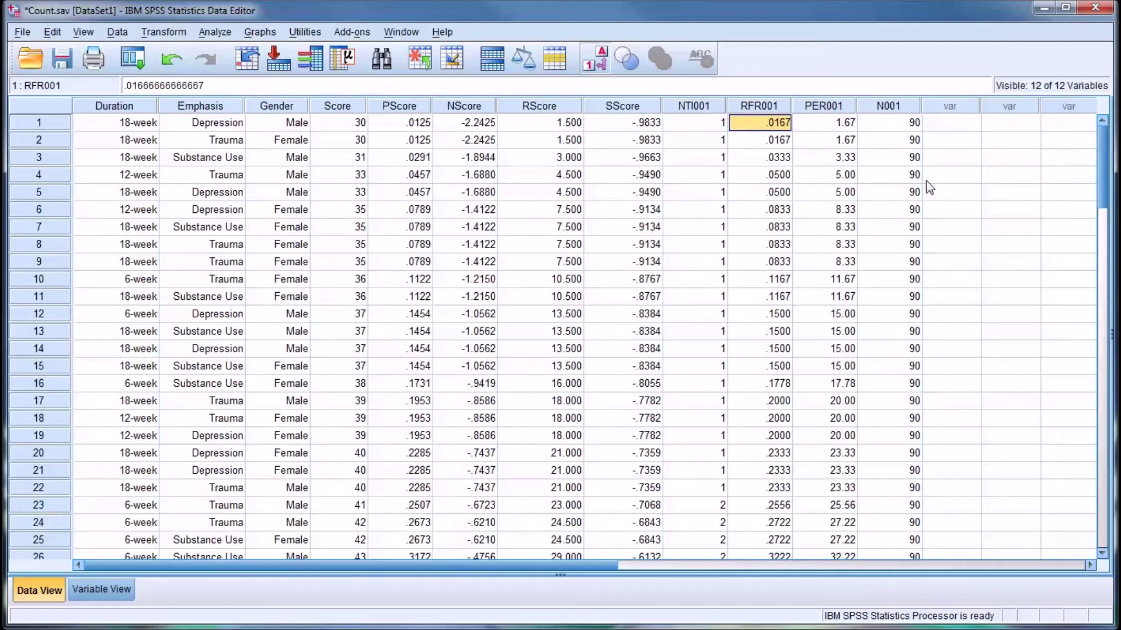
pyautogui.click(890, 124)
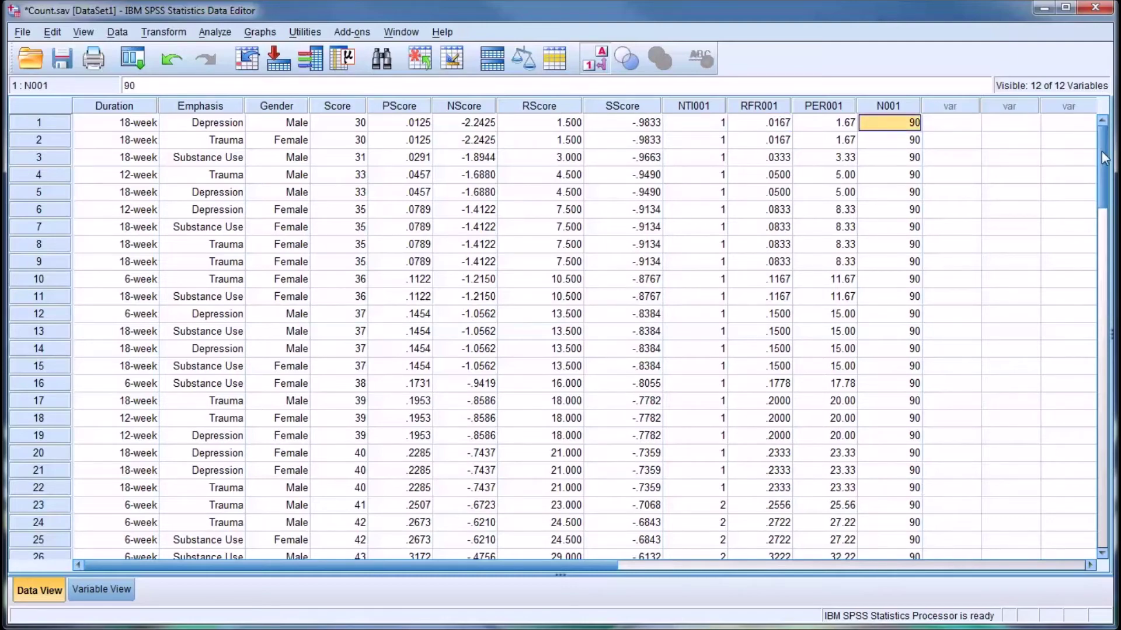
pyautogui.moveTo(1100, 192); pyautogui.dragTo(1079, 157)
# Open the Rank Cases dialog and close it again without changes.
pyautogui.click(153, 32)
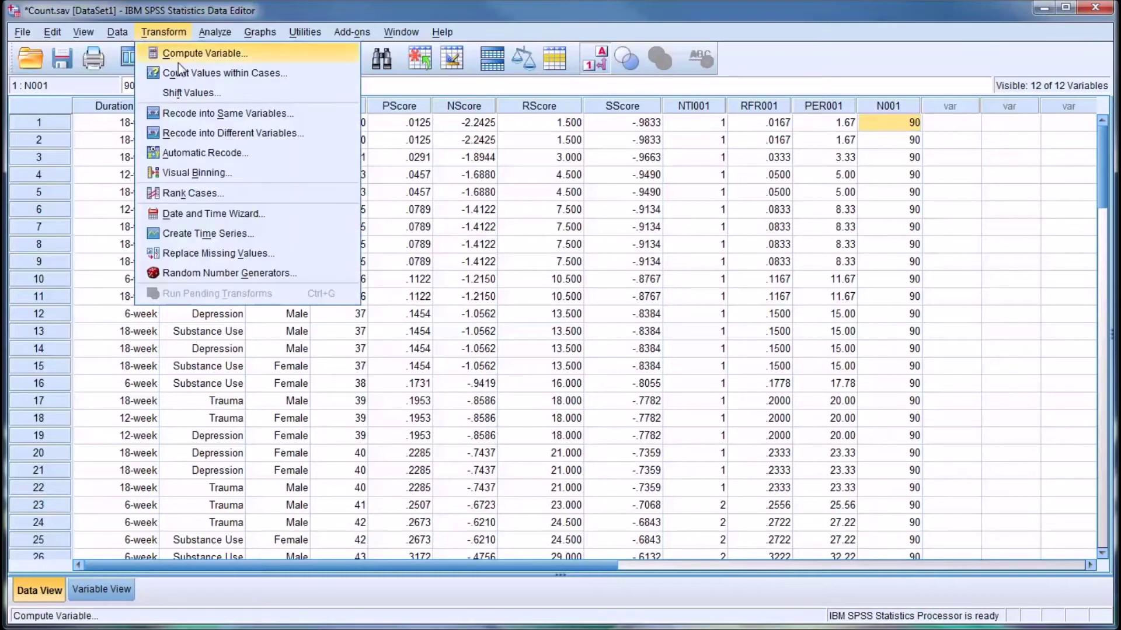
pyautogui.click(190, 193)
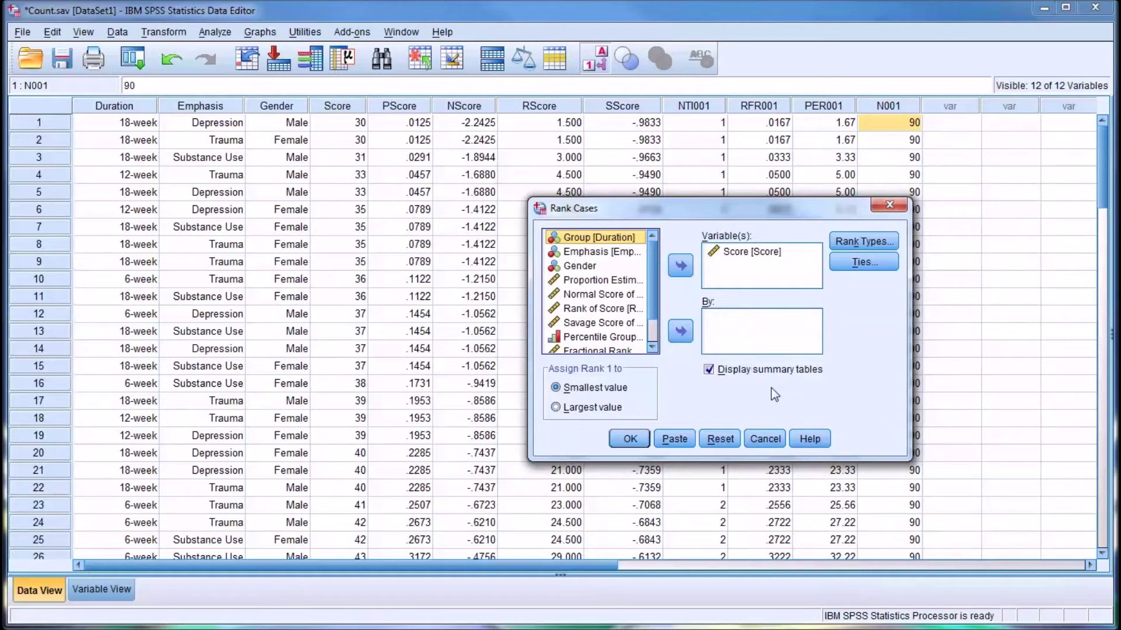
pyautogui.click(899, 213)
# Clear the N001, PER001, RFR001 and NTI001 columns.
pyautogui.click(882, 106)
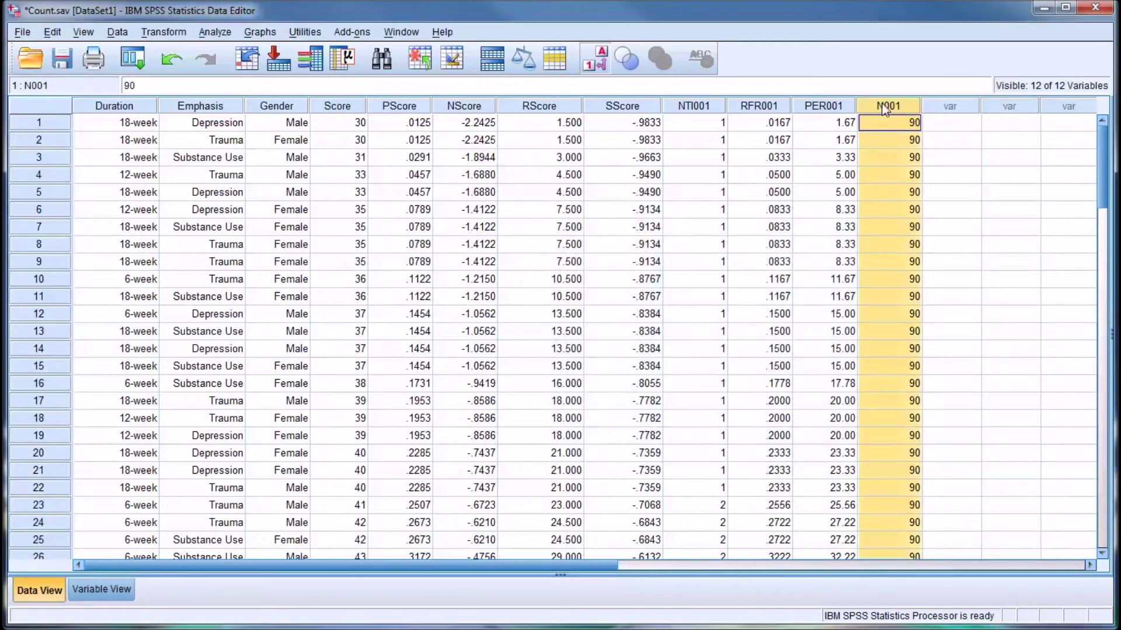
pyautogui.rightClick(882, 107)
pyautogui.click(920, 174)
pyautogui.click(823, 105)
pyautogui.rightClick(823, 105)
pyautogui.click(842, 173)
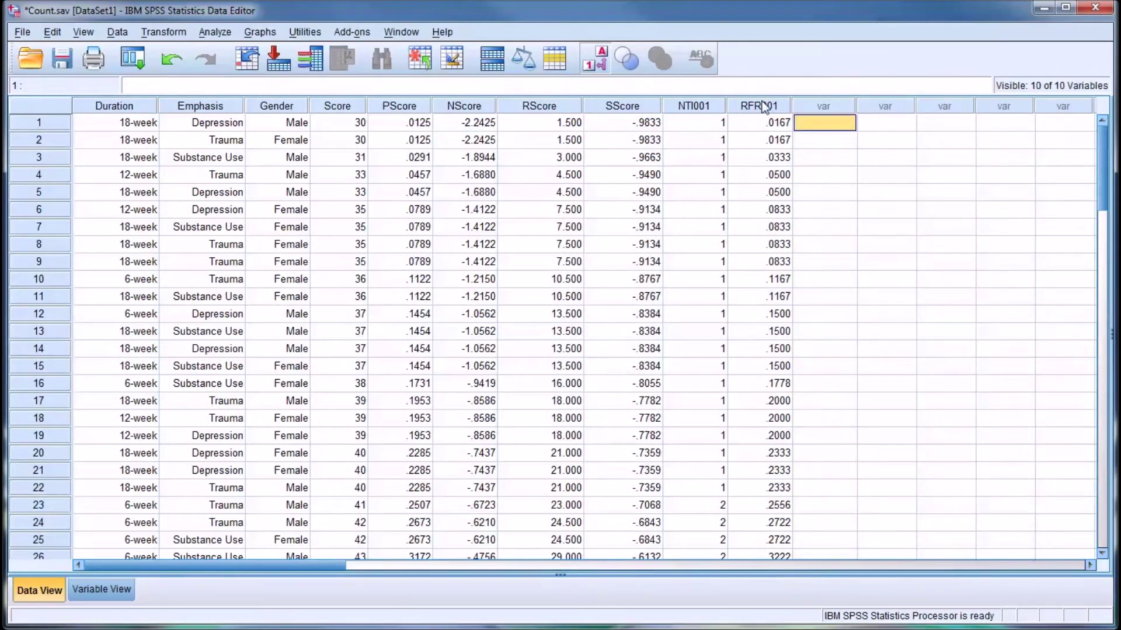
pyautogui.click(760, 106)
pyautogui.rightClick(760, 106)
pyautogui.click(780, 184)
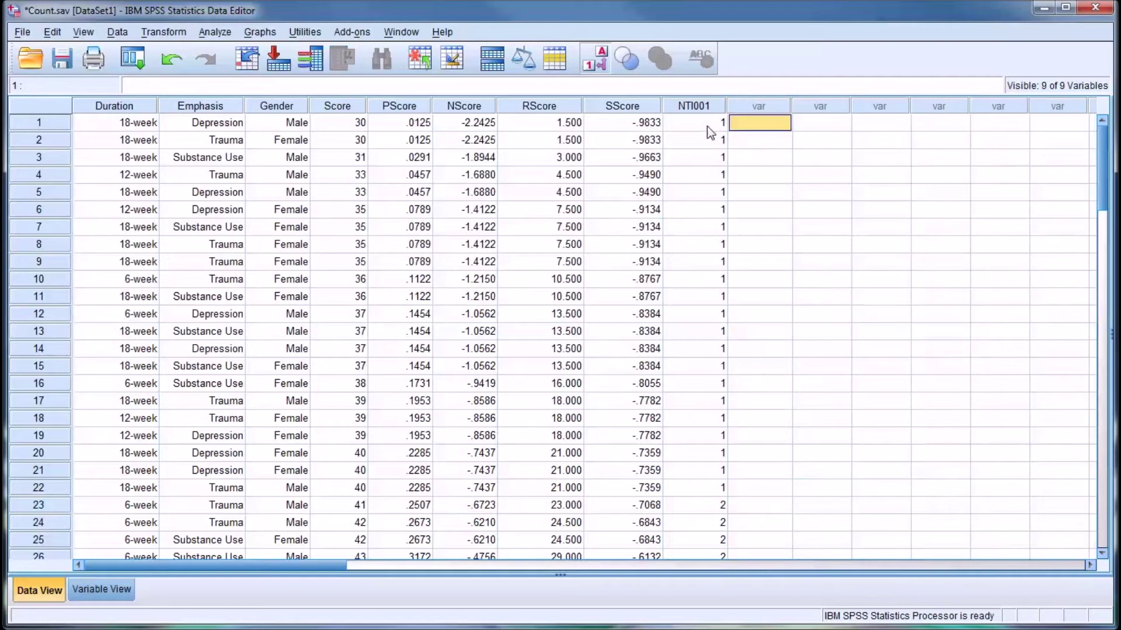
pyautogui.click(699, 105)
pyautogui.rightClick(700, 106)
pyautogui.click(708, 175)
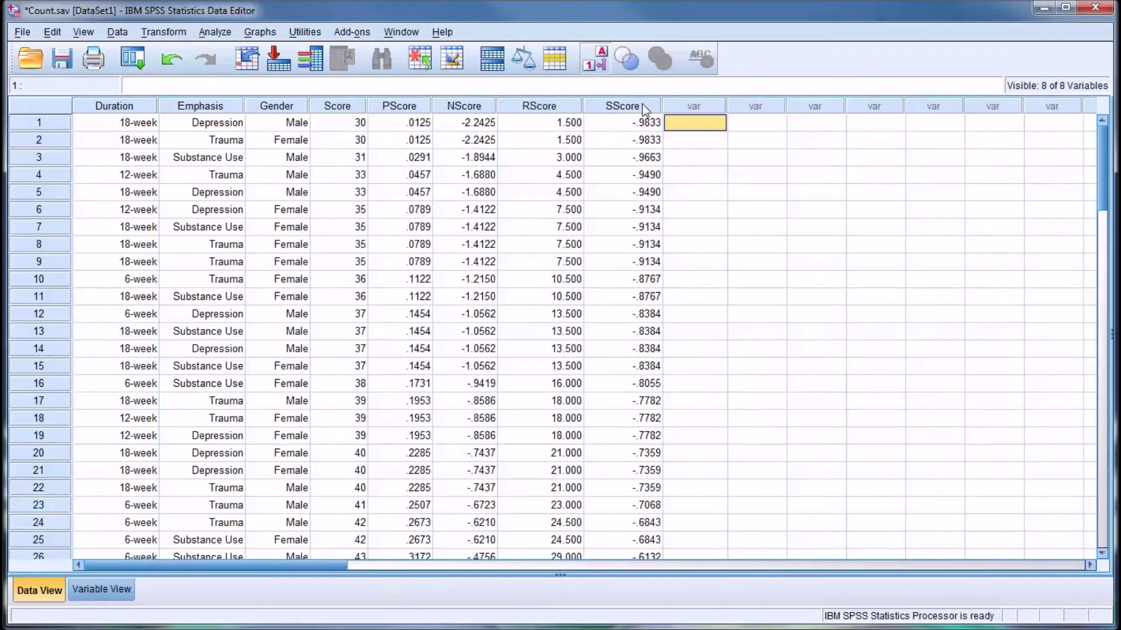
# Clear the SScore, RScore, NScore and PScore columns.
pyautogui.click(637, 107)
pyautogui.rightClick(638, 106)
pyautogui.click(651, 176)
pyautogui.click(533, 107)
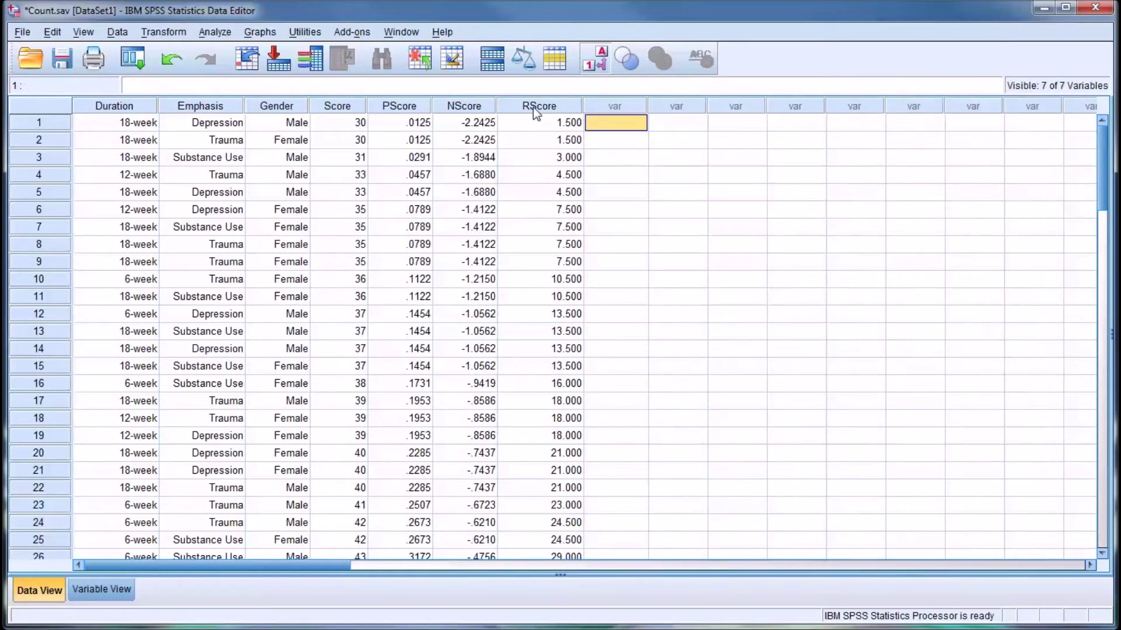
pyautogui.rightClick(547, 108)
pyautogui.click(591, 176)
pyautogui.click(456, 107)
pyautogui.rightClick(456, 108)
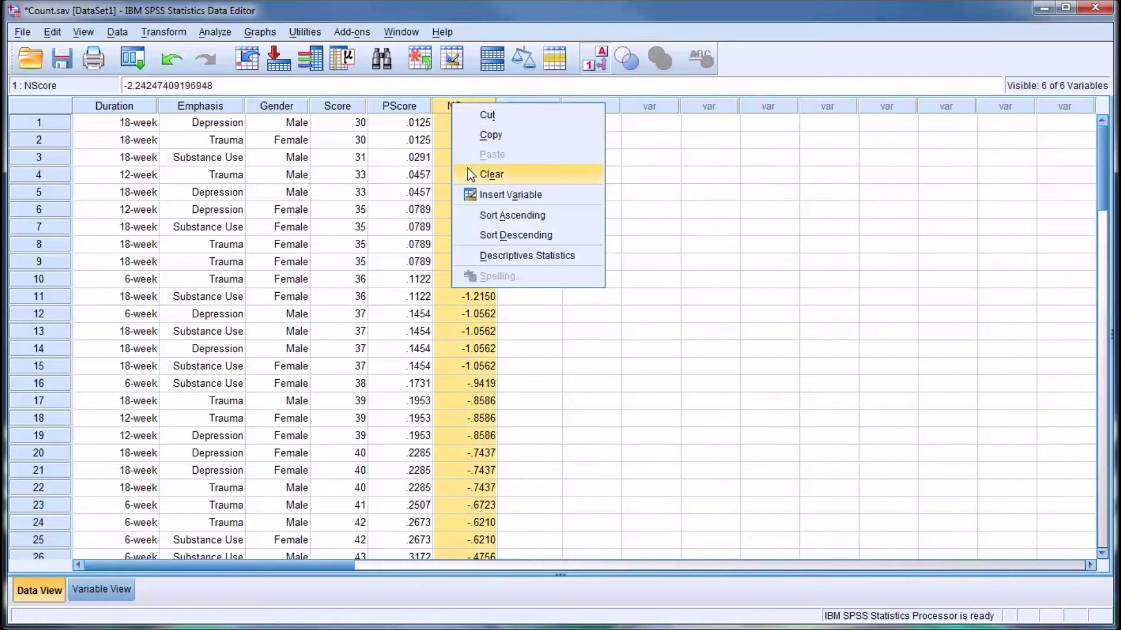
pyautogui.click(471, 175)
pyautogui.click(396, 108)
pyautogui.rightClick(397, 108)
pyautogui.click(411, 177)
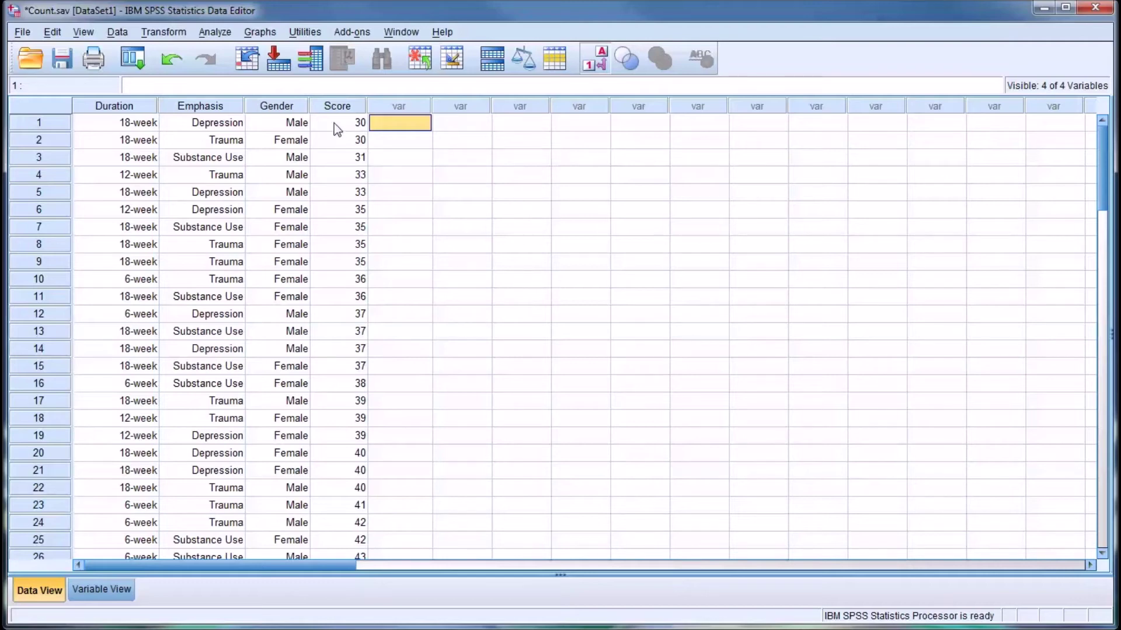
# In Rank Cases, group the ranking of Score by Duration, Emphasis and Gender.
pyautogui.click(1054, 349)
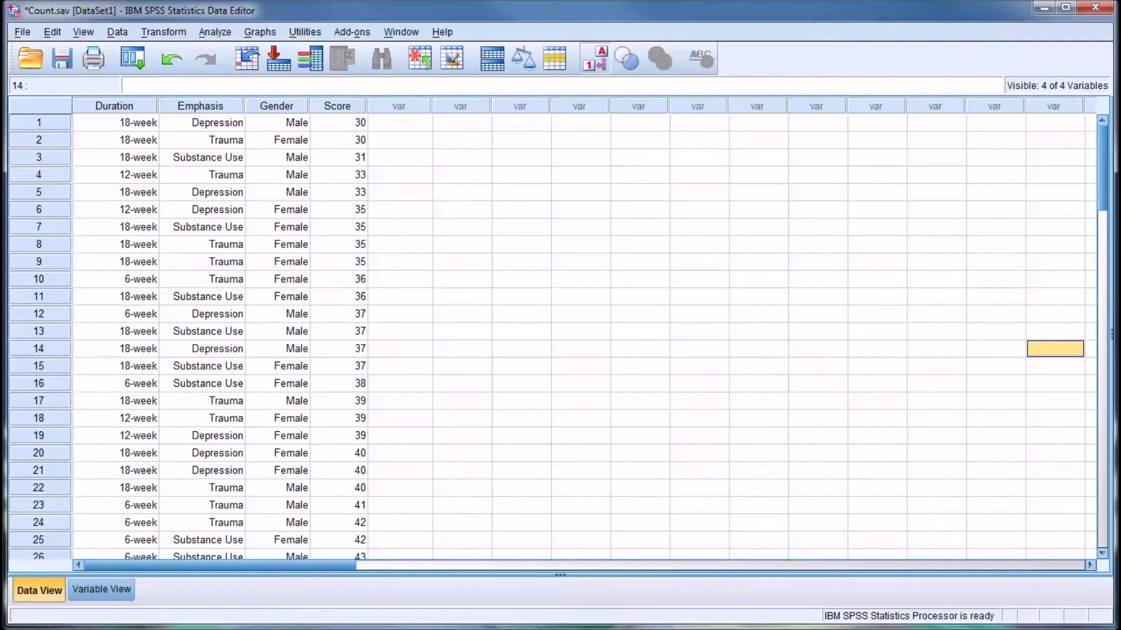
pyautogui.click(155, 33)
pyautogui.click(186, 192)
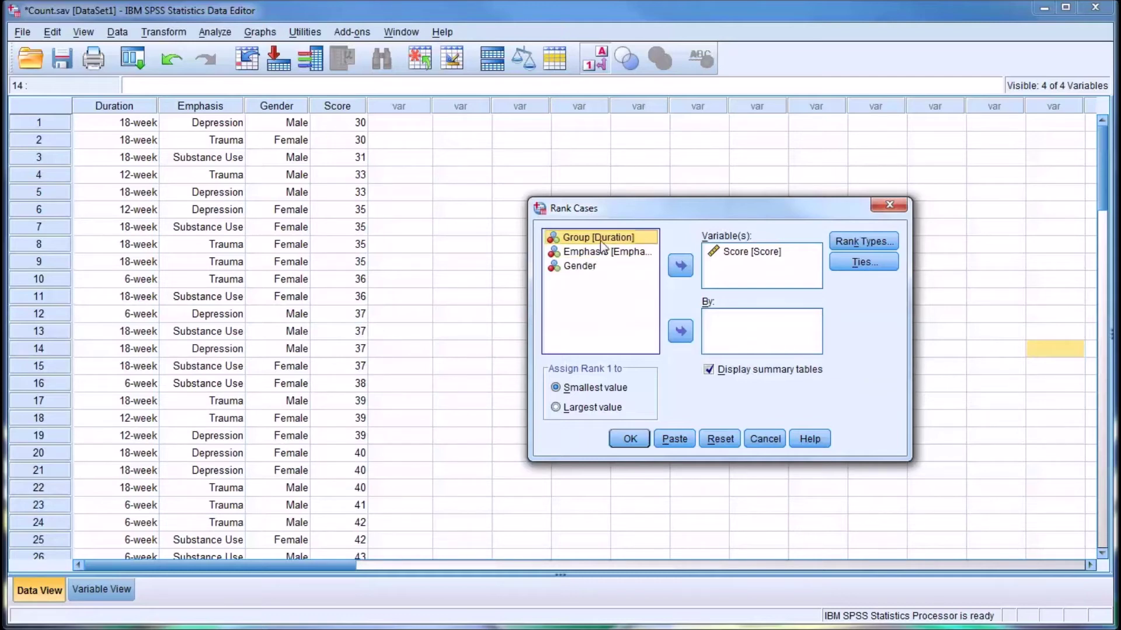
pyautogui.click(678, 331)
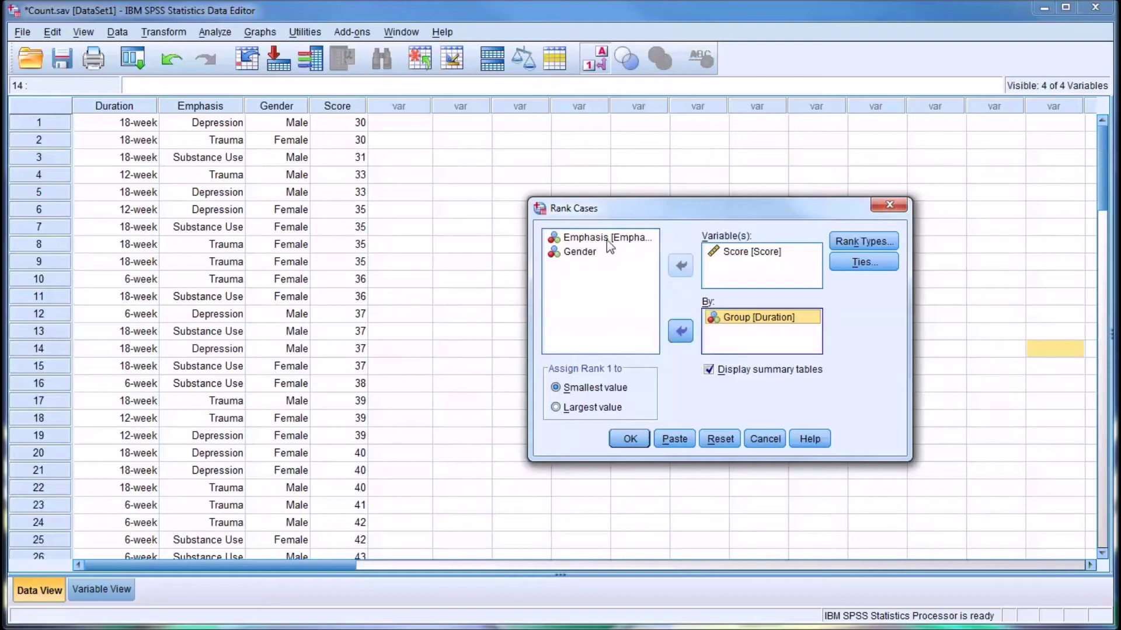
pyautogui.click(675, 330)
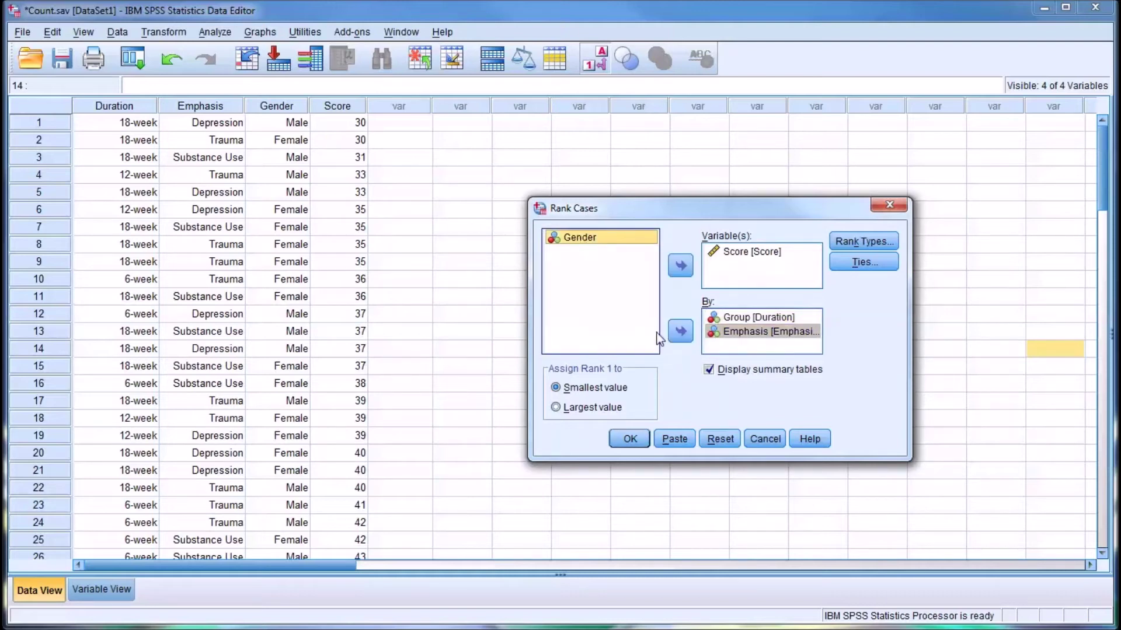
pyautogui.click(674, 338)
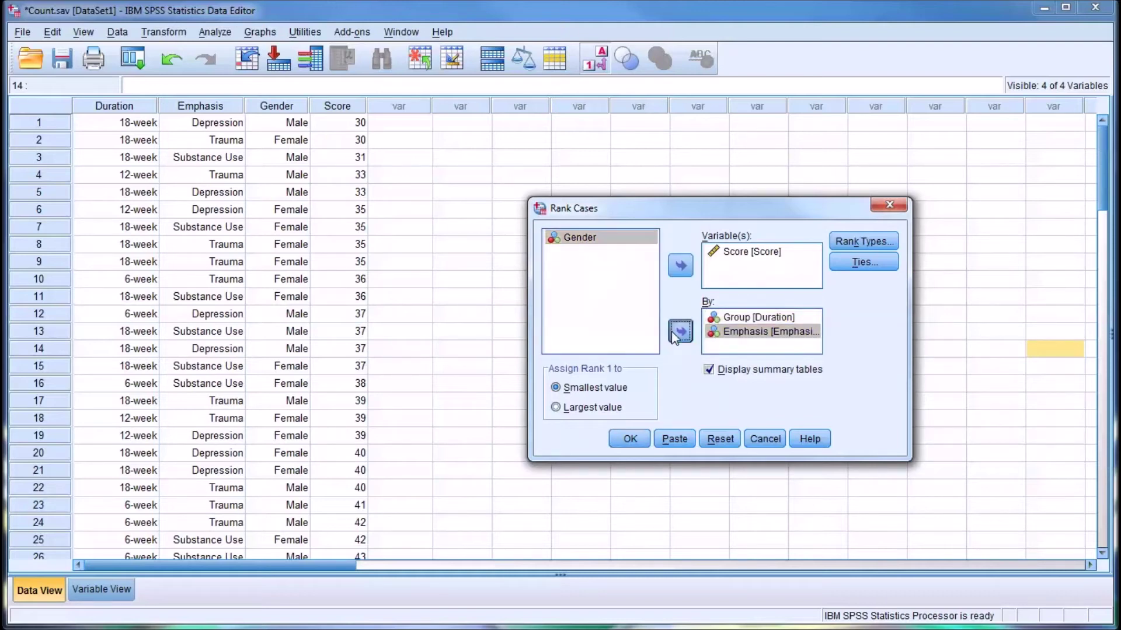
# Untick every rank type except plain Rank and run the grouped ranking.
pyautogui.click(847, 245)
pyautogui.click(720, 354)
pyautogui.click(629, 358)
pyautogui.click(621, 312)
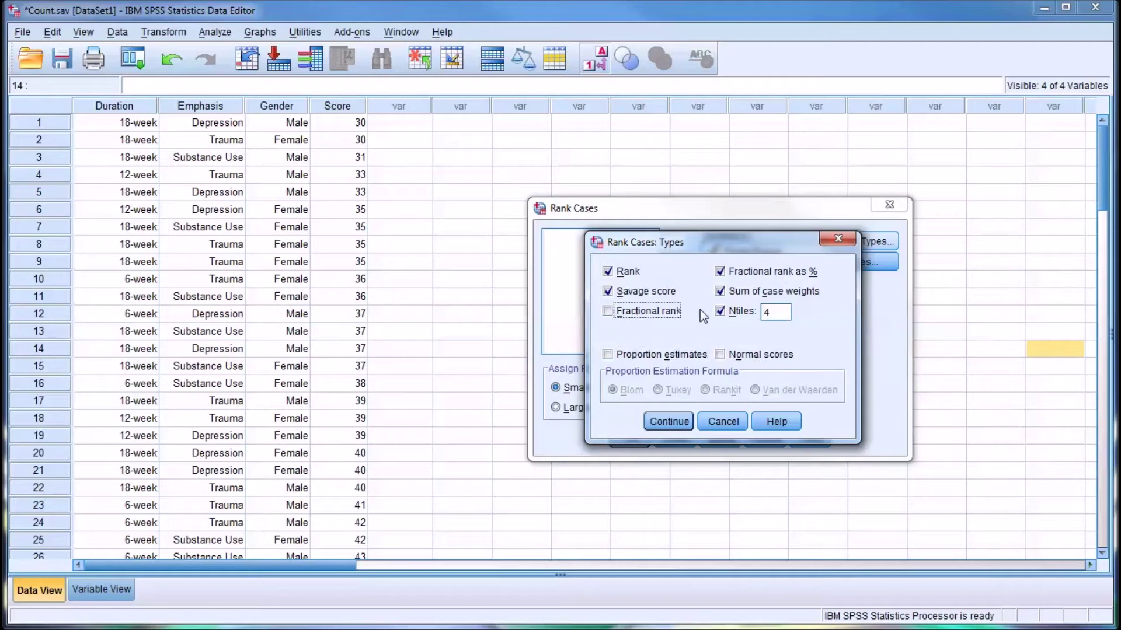
pyautogui.click(719, 311)
pyautogui.click(720, 291)
pyautogui.click(607, 291)
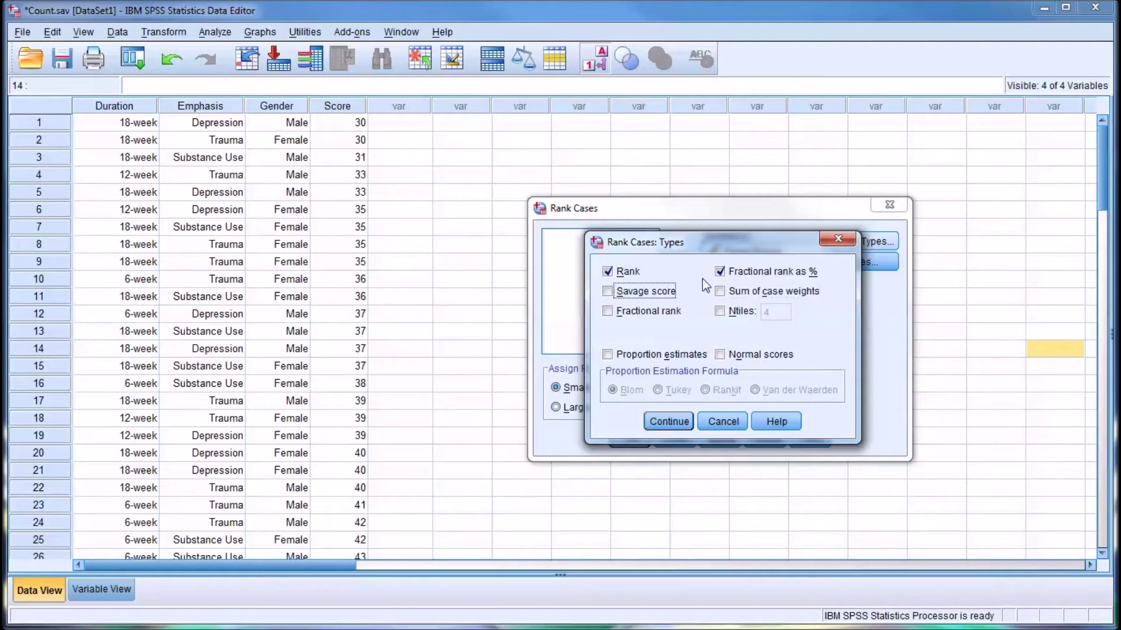
pyautogui.click(720, 271)
pyautogui.click(669, 422)
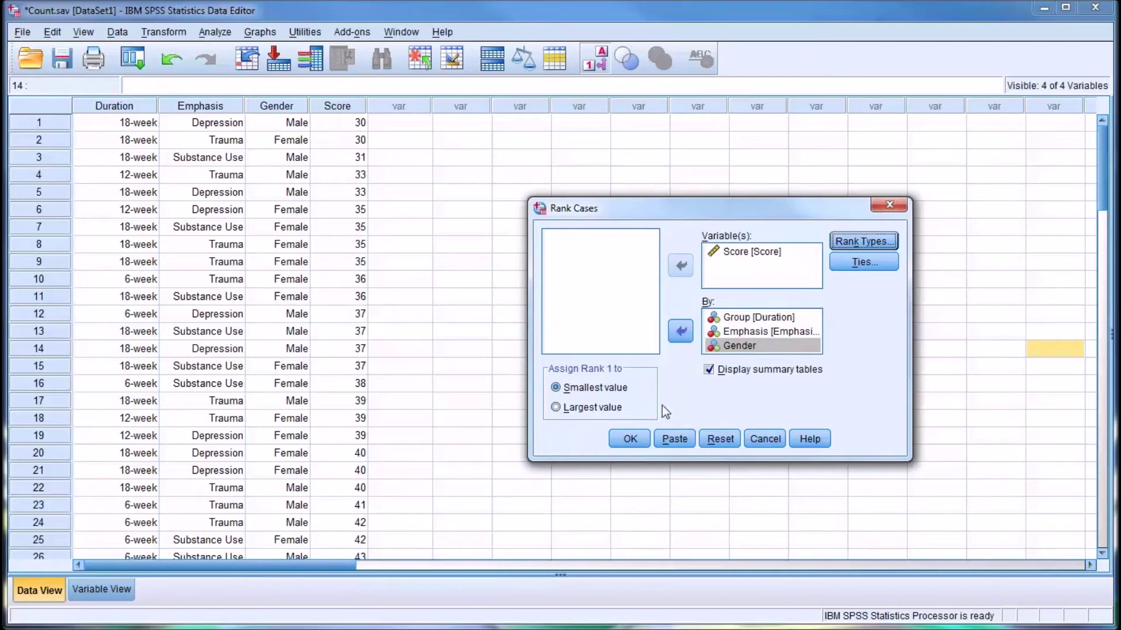
pyautogui.click(629, 440)
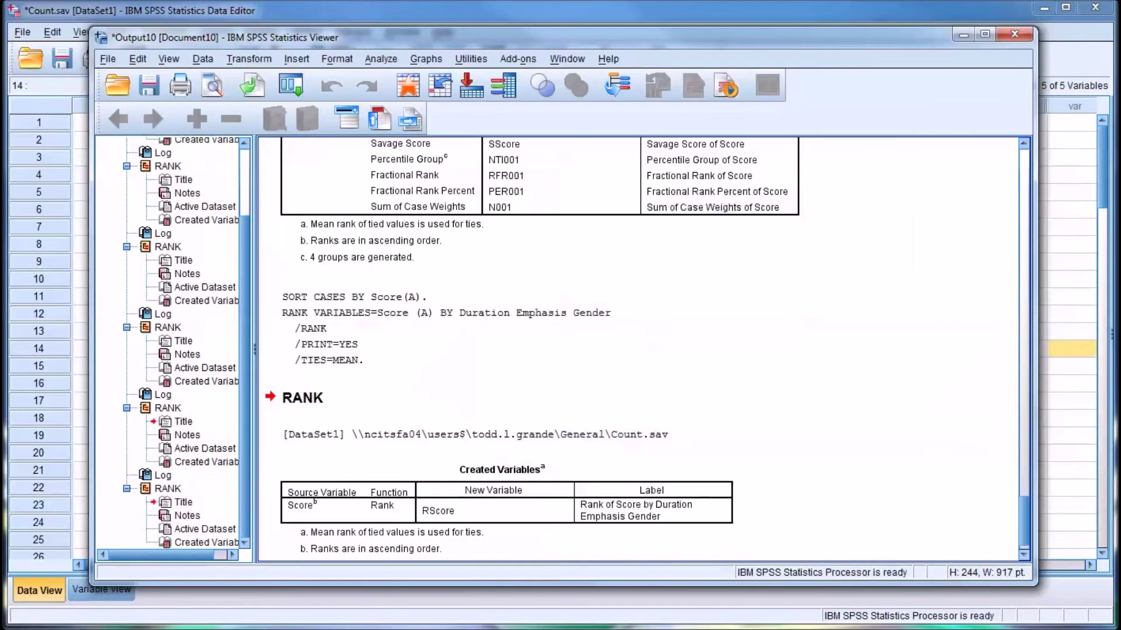
# Bring the Data Editor forward to view the RScore within-group ranks.
pyautogui.click(1083, 403)
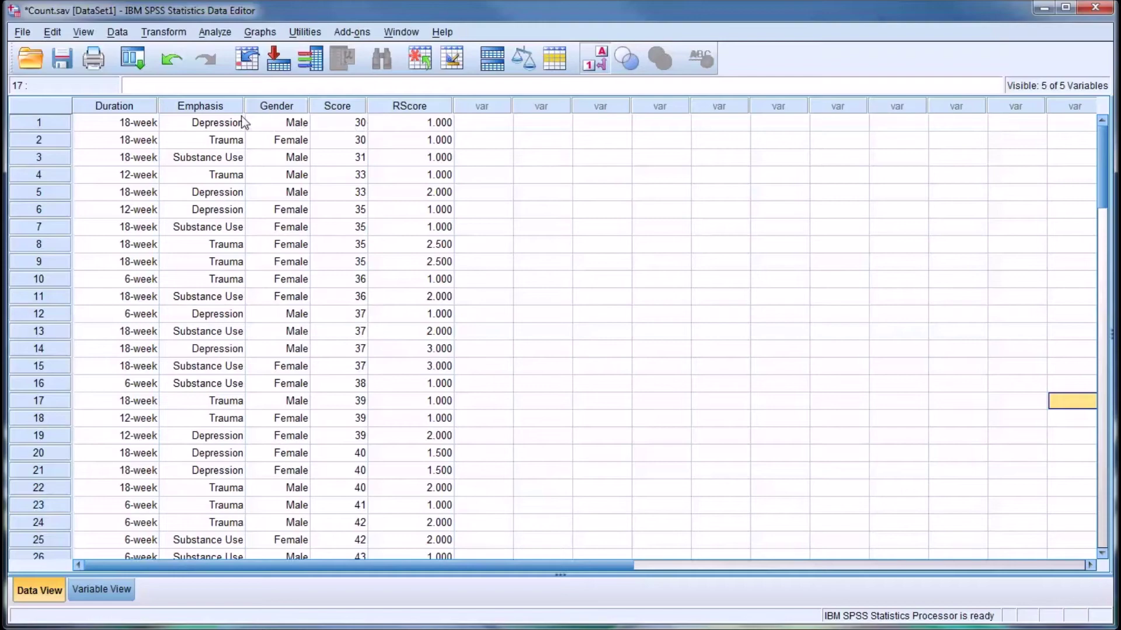
# Replace Score with RScore as the ascending sort key and sort the cases.
pyautogui.click(115, 33)
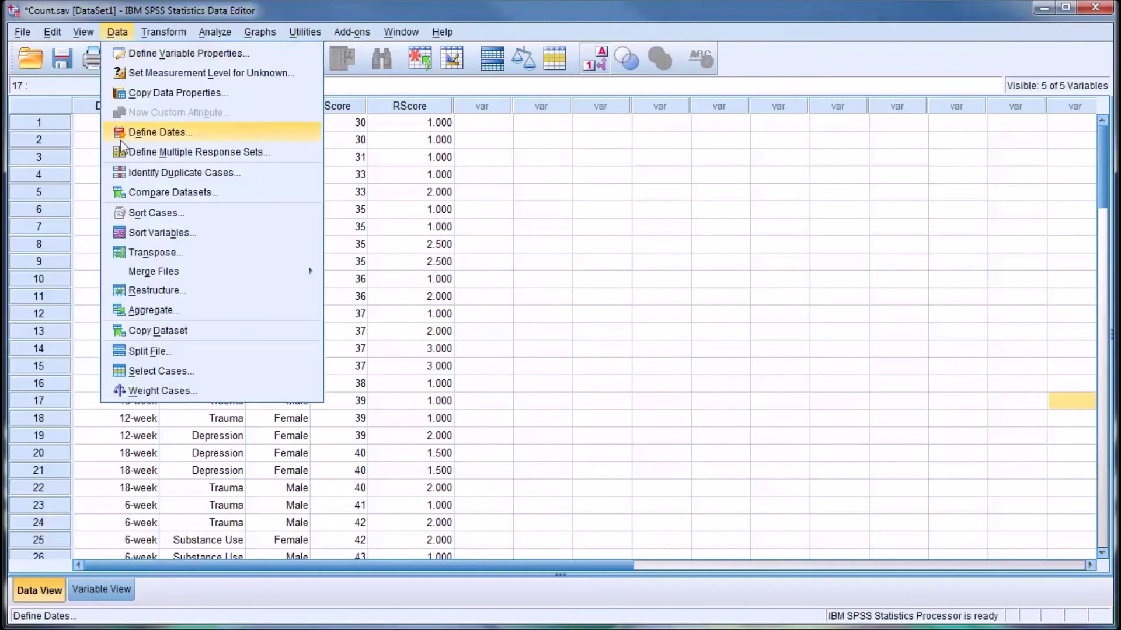
pyautogui.click(139, 213)
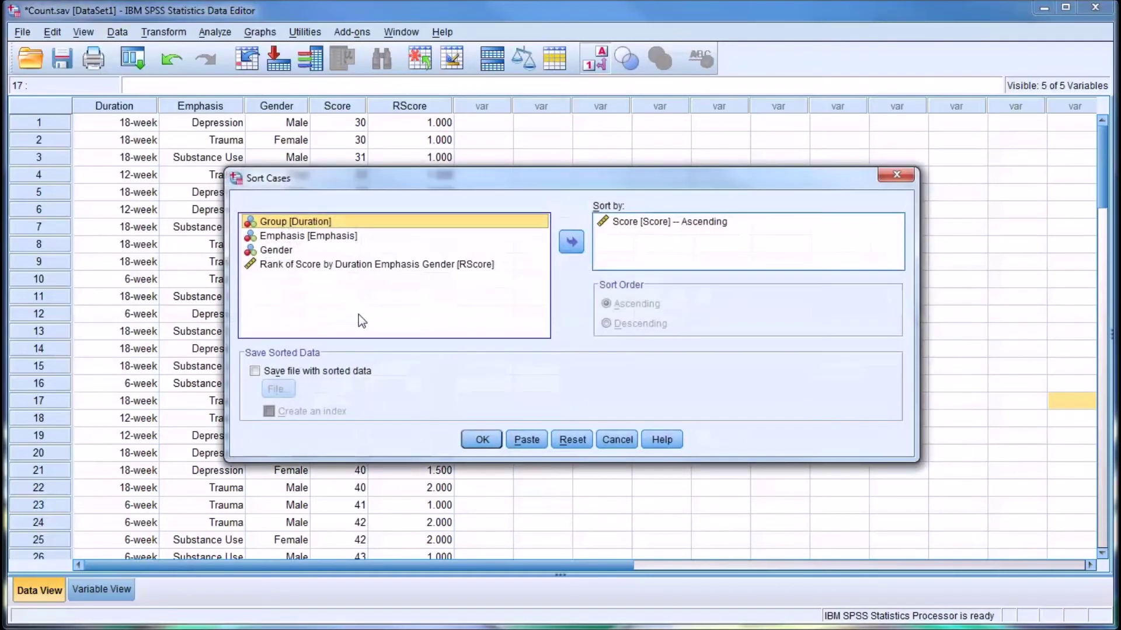
pyautogui.click(622, 223)
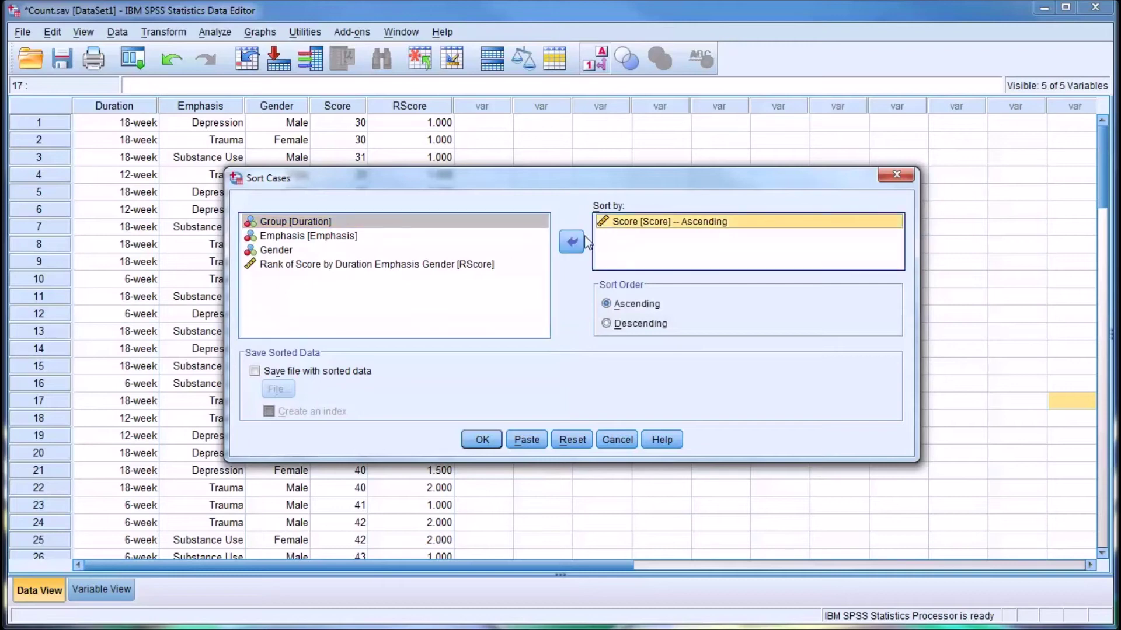
pyautogui.click(571, 242)
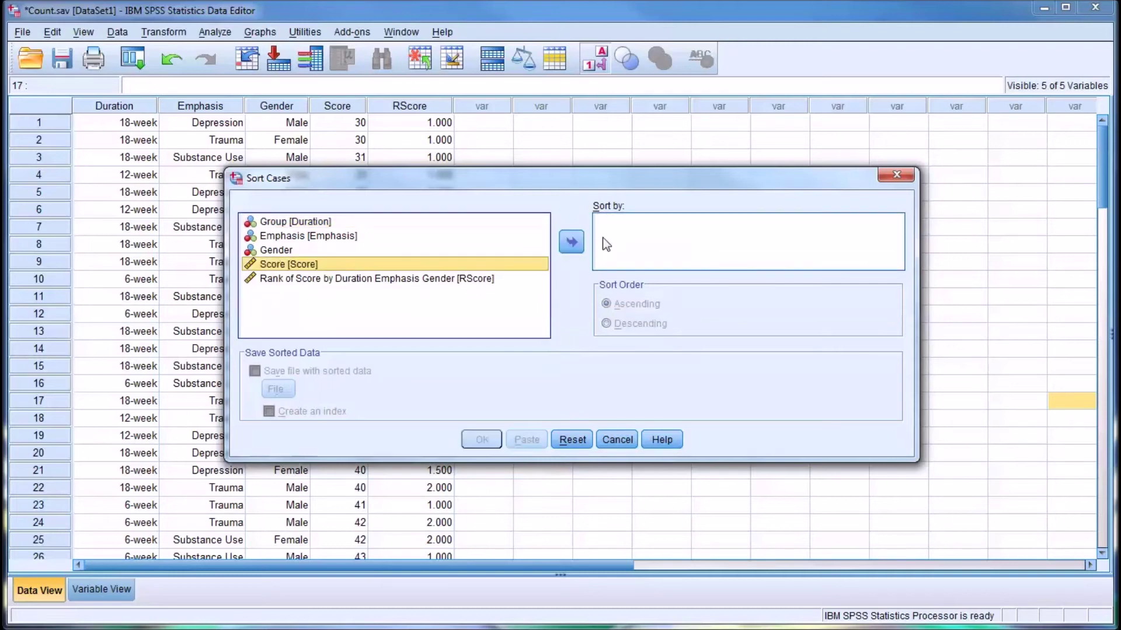
pyautogui.click(290, 279)
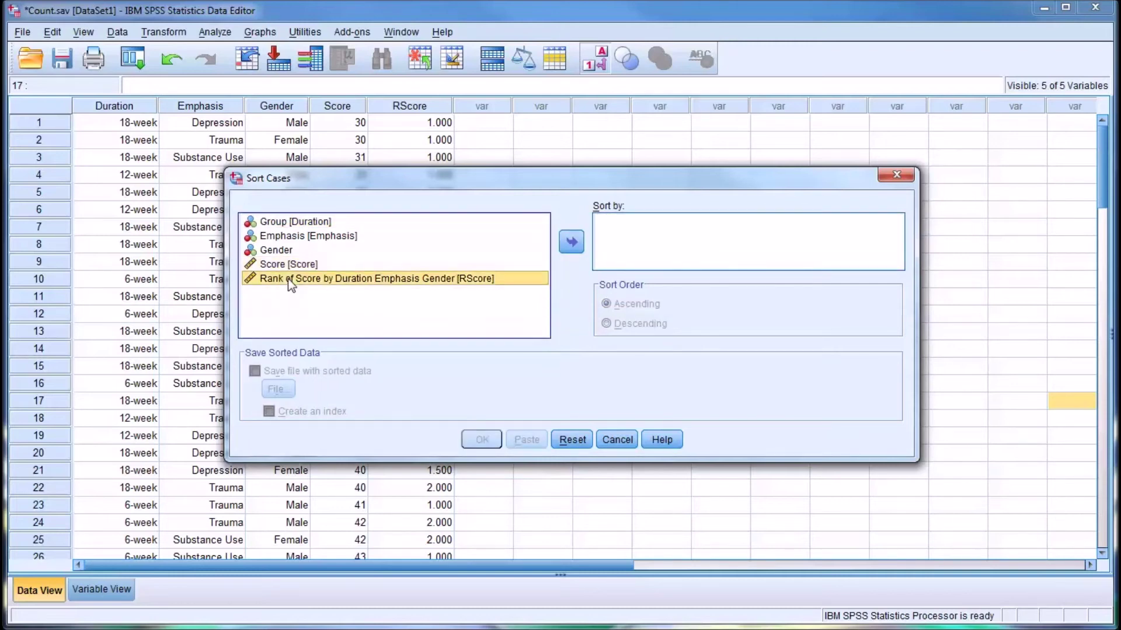
pyautogui.click(576, 244)
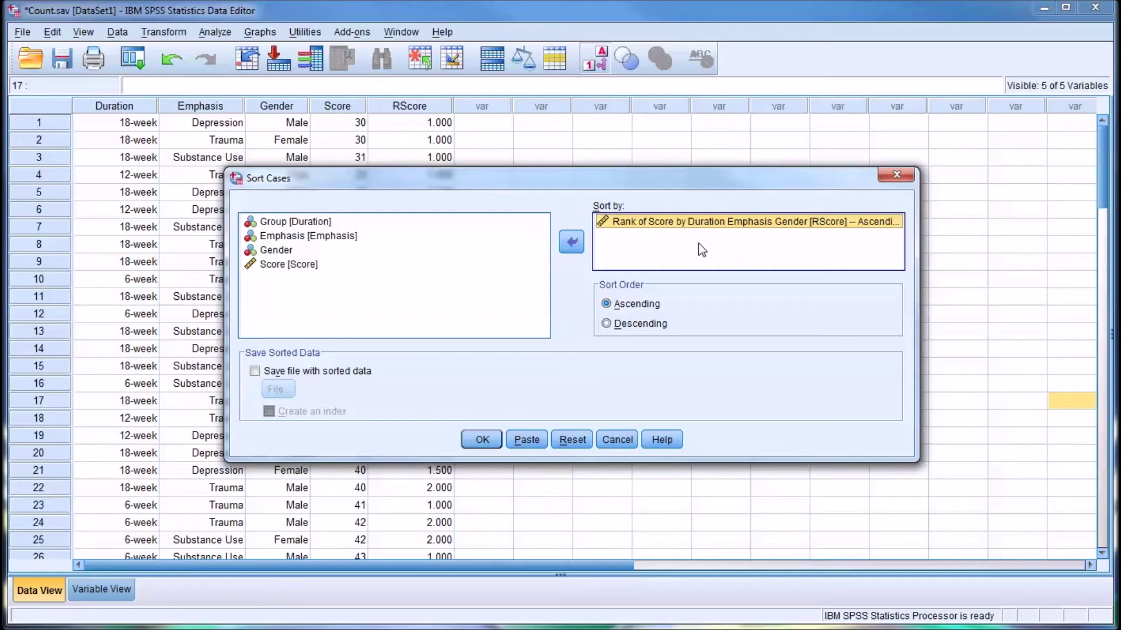
pyautogui.click(482, 440)
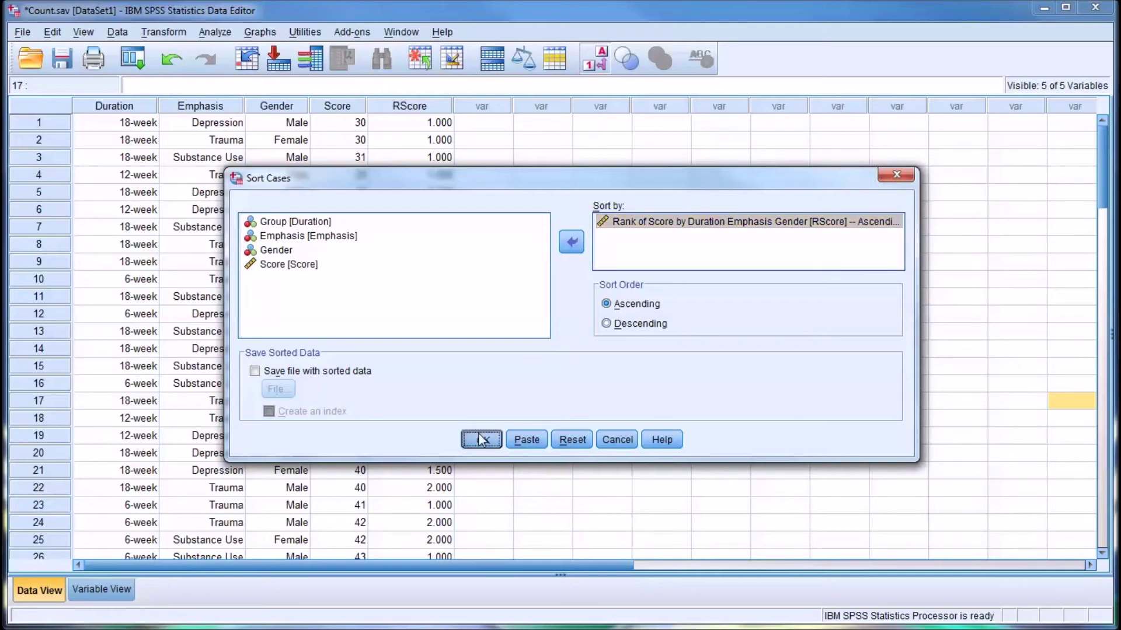
pyautogui.click(1073, 371)
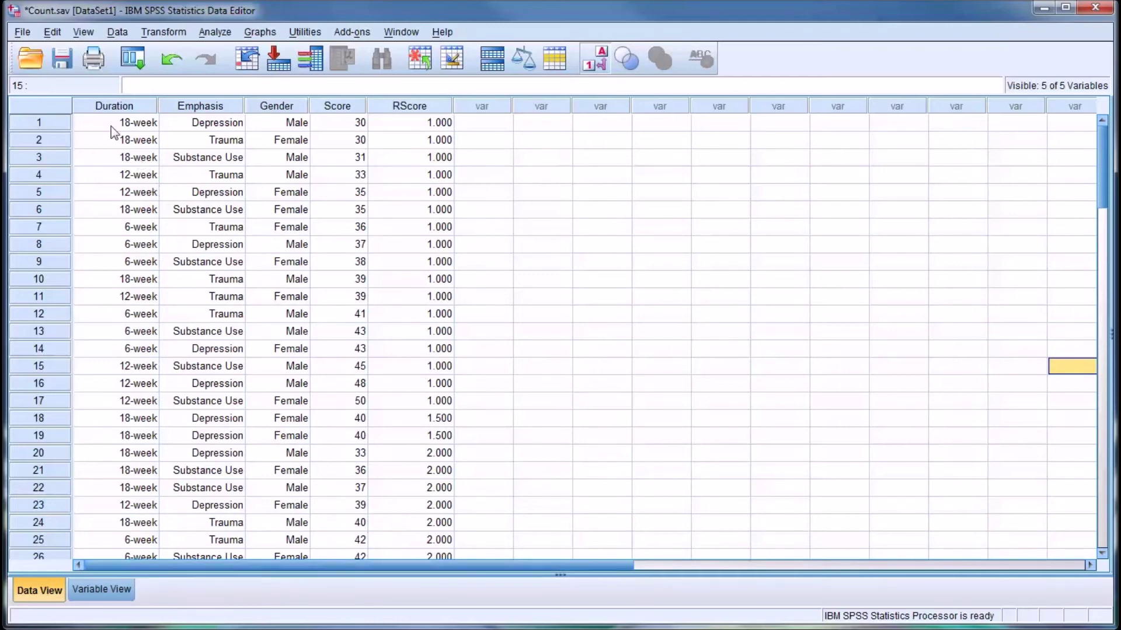
pyautogui.click(111, 106)
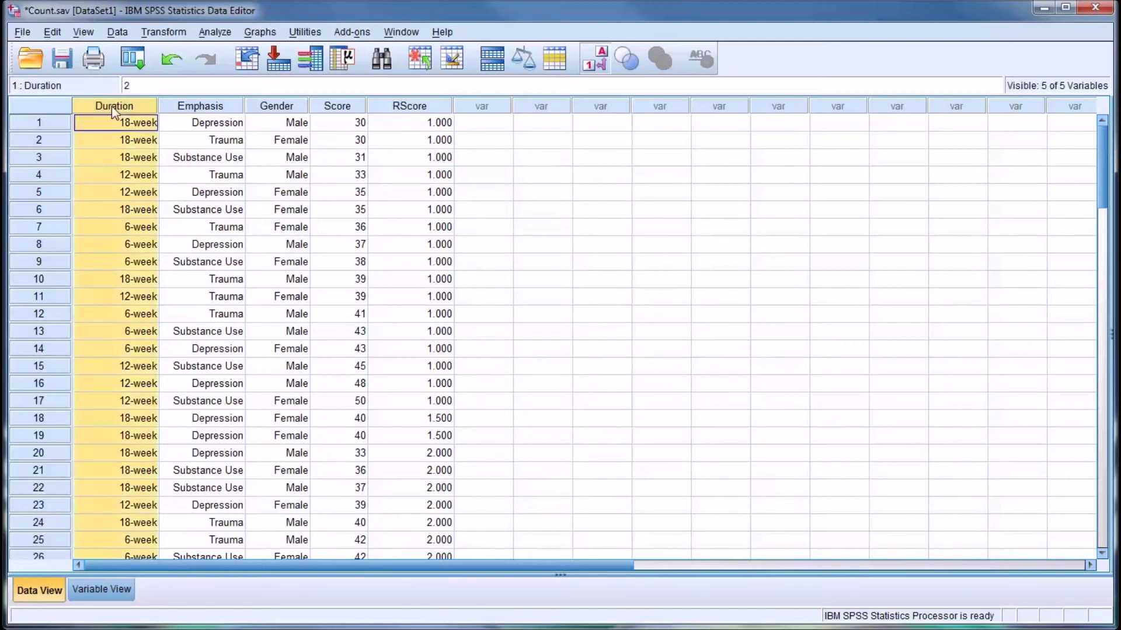
pyautogui.doubleClick(113, 122)
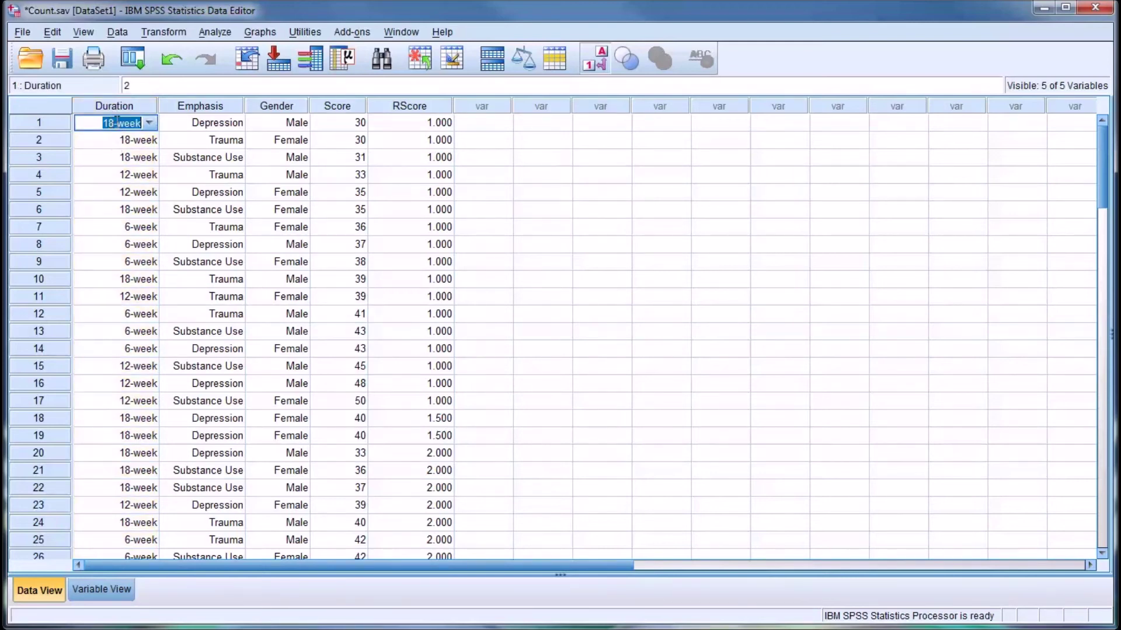
pyautogui.click(104, 146)
pyautogui.click(194, 145)
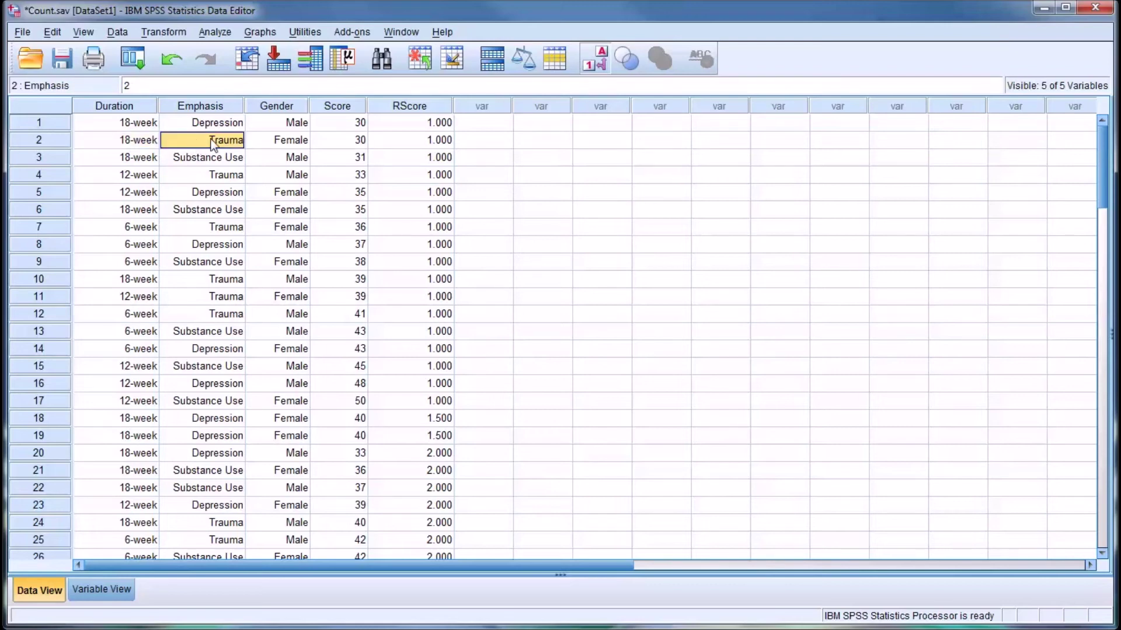
pyautogui.click(268, 144)
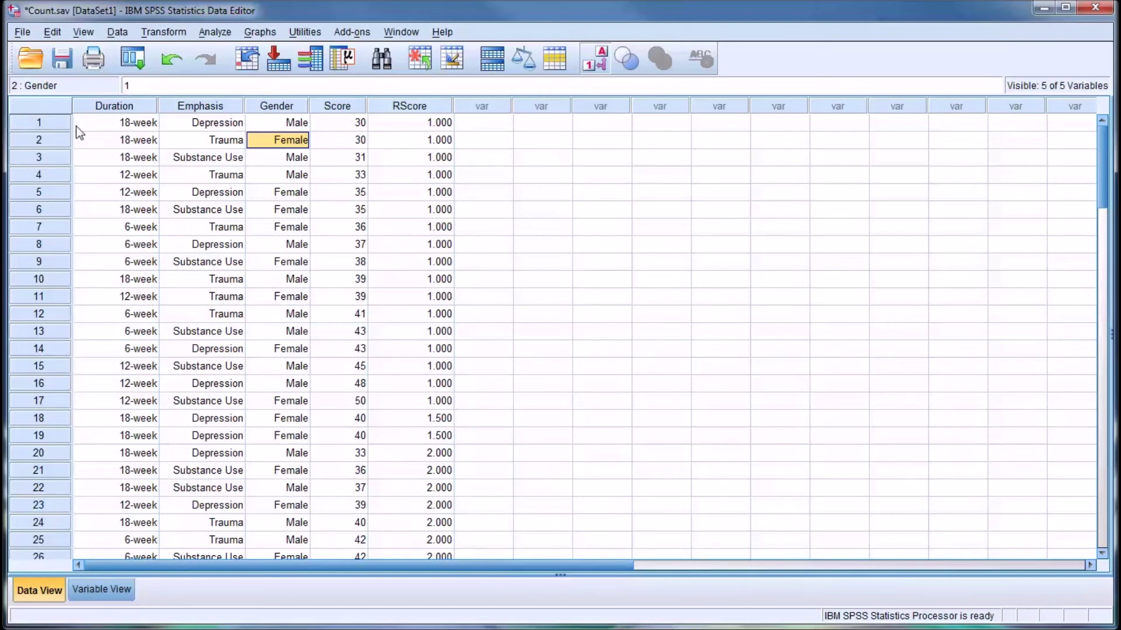
pyautogui.moveTo(56, 125); pyautogui.dragTo(51, 419)
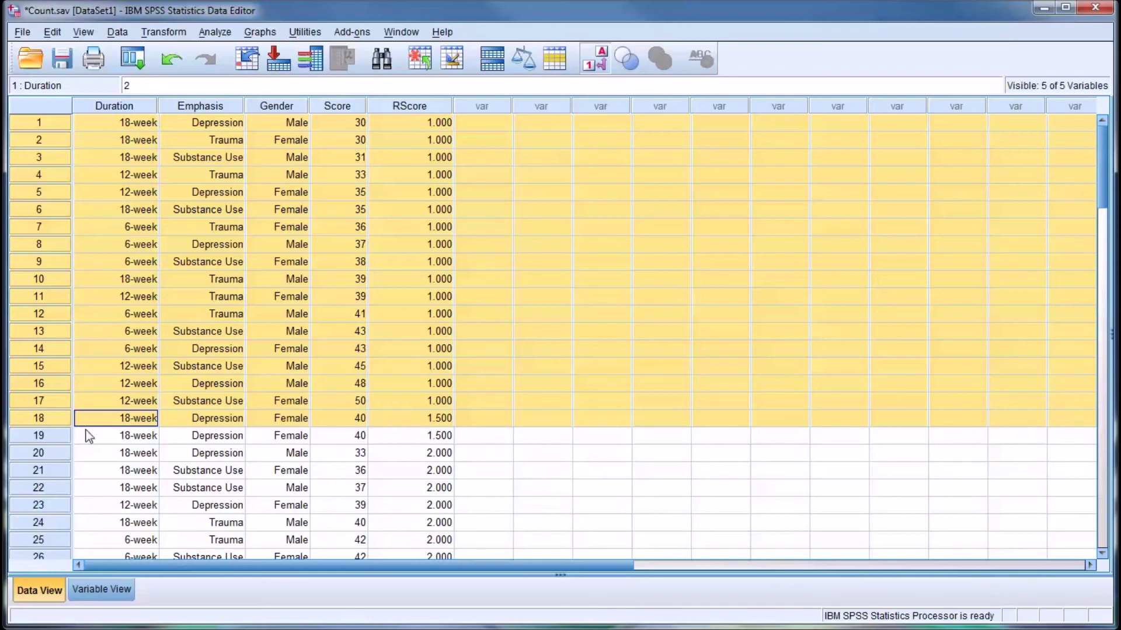
pyautogui.click(48, 435)
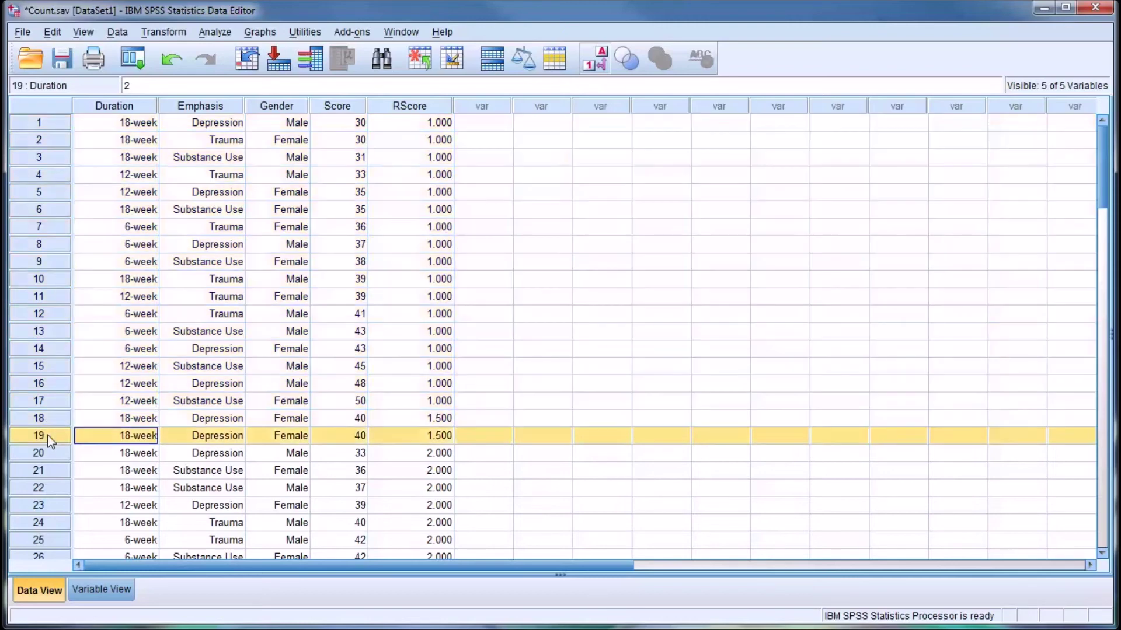
pyautogui.click(48, 420)
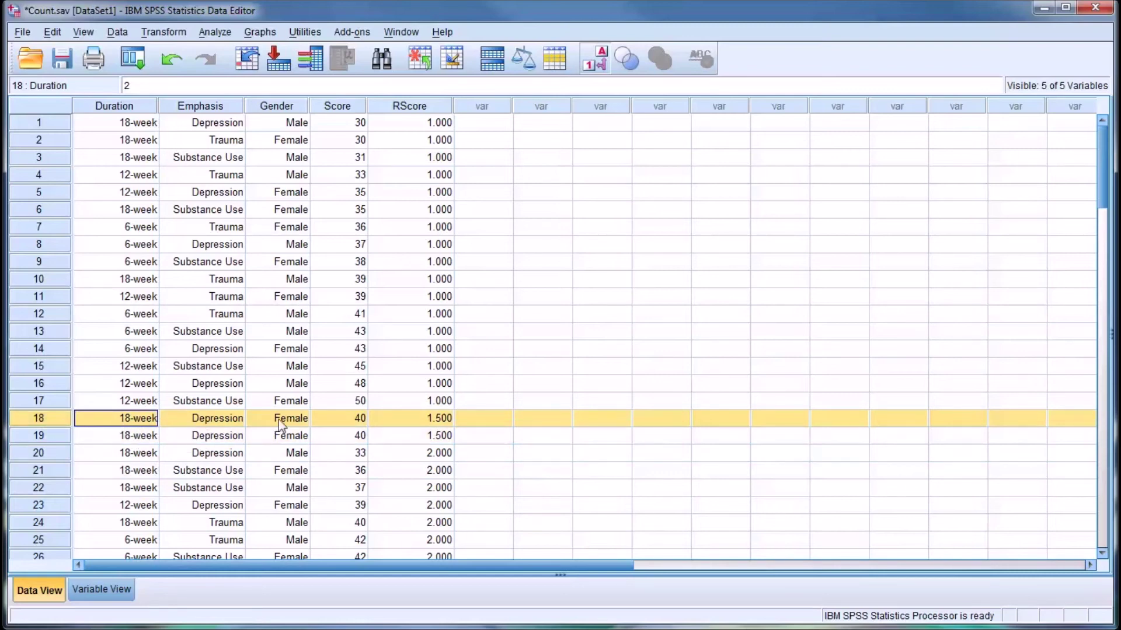
pyautogui.click(394, 433)
pyautogui.click(392, 418)
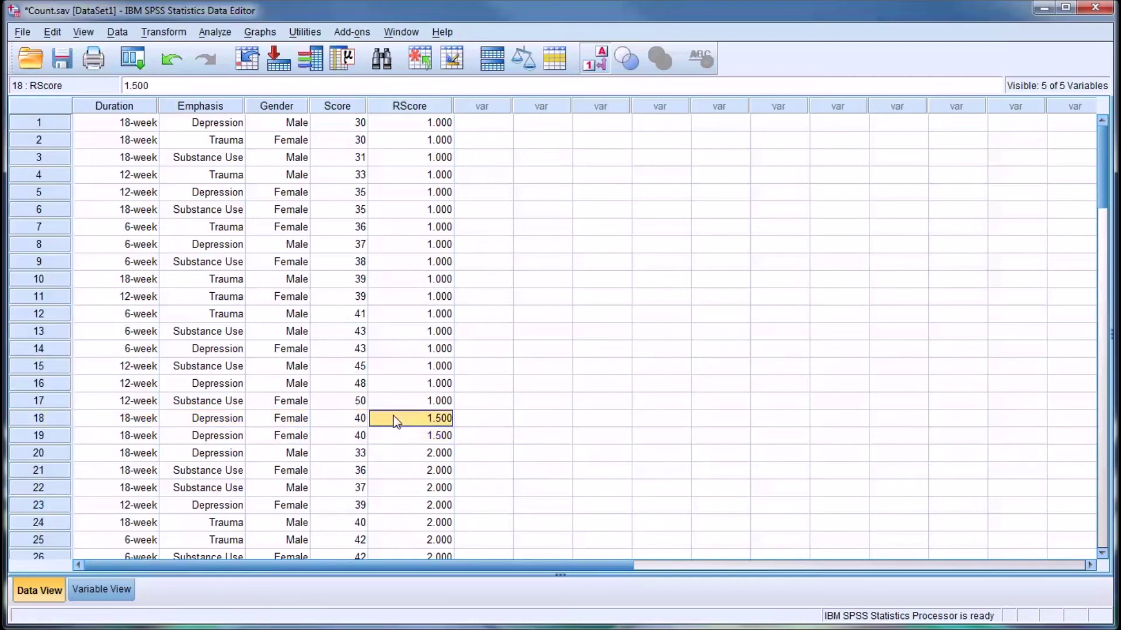
pyautogui.click(393, 439)
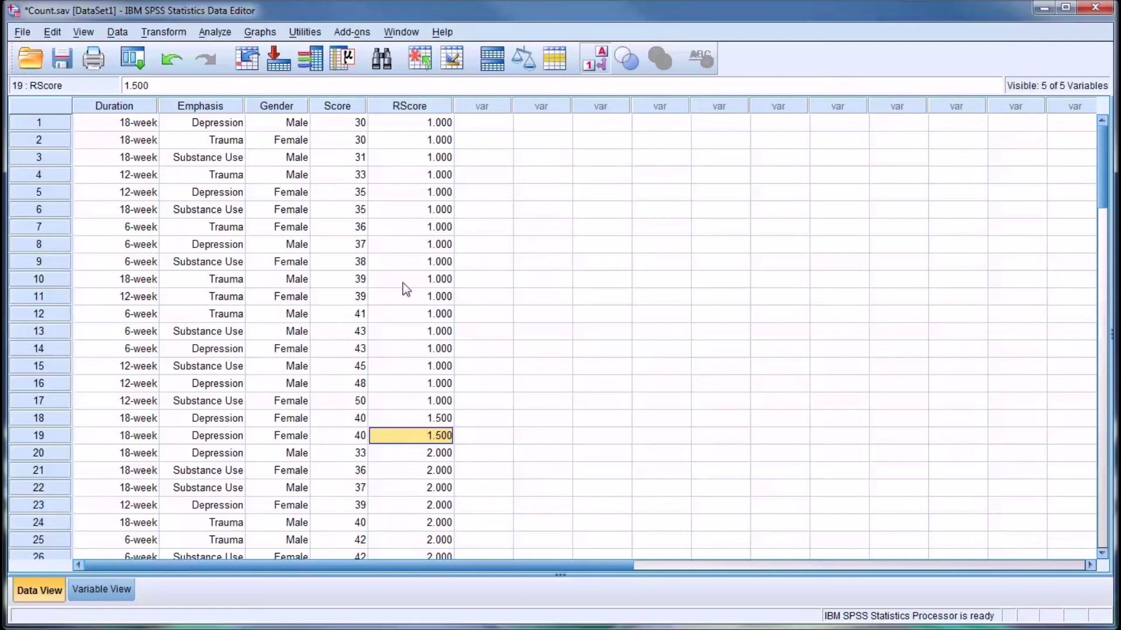
pyautogui.moveTo(395, 123); pyautogui.dragTo(399, 402)
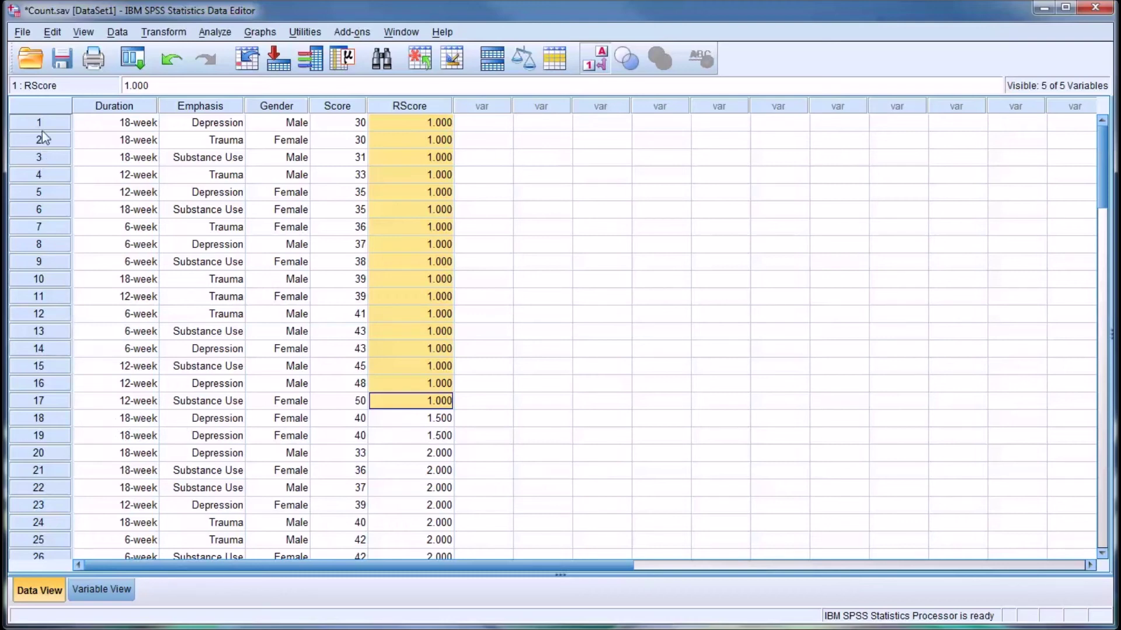
pyautogui.moveTo(41, 128); pyautogui.dragTo(42, 420)
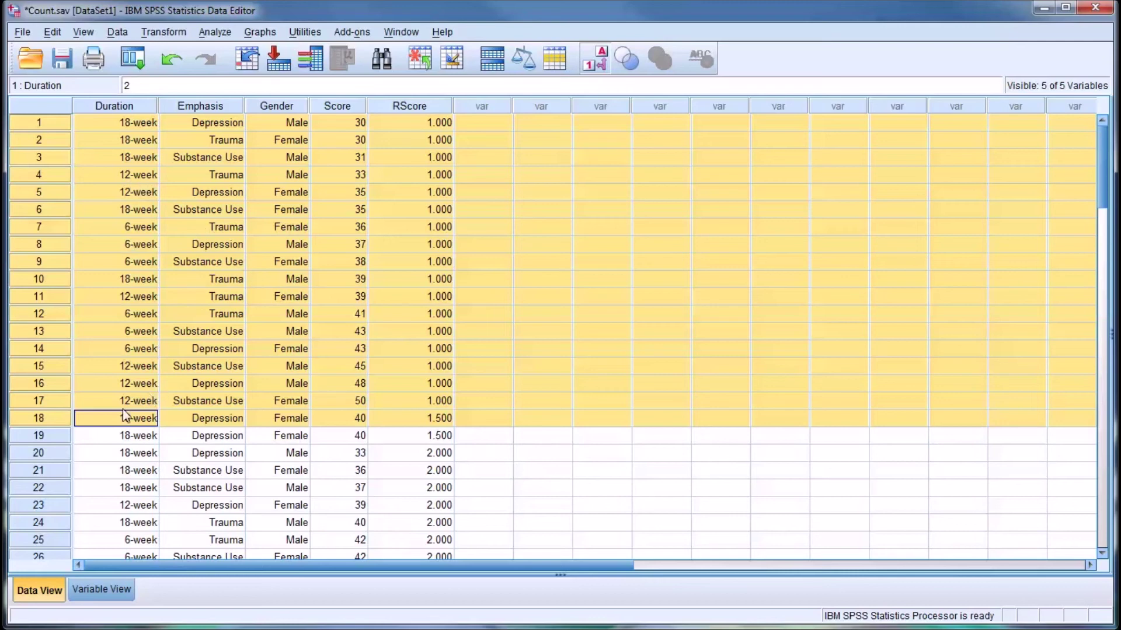
pyautogui.doubleClick(88, 419)
pyautogui.moveTo(58, 422); pyautogui.dragTo(58, 438)
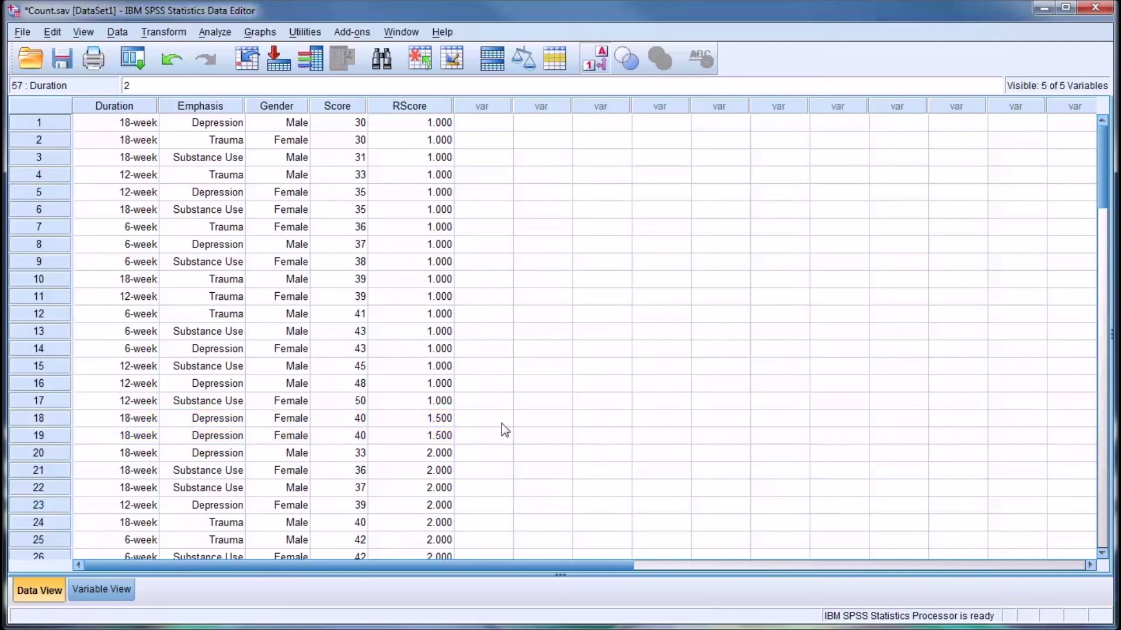
# Scroll down the Data View to rows 67–90, checking row 56's tied rank of 3.500.
pyautogui.moveTo(1105, 171); pyautogui.dragTo(1105, 232)
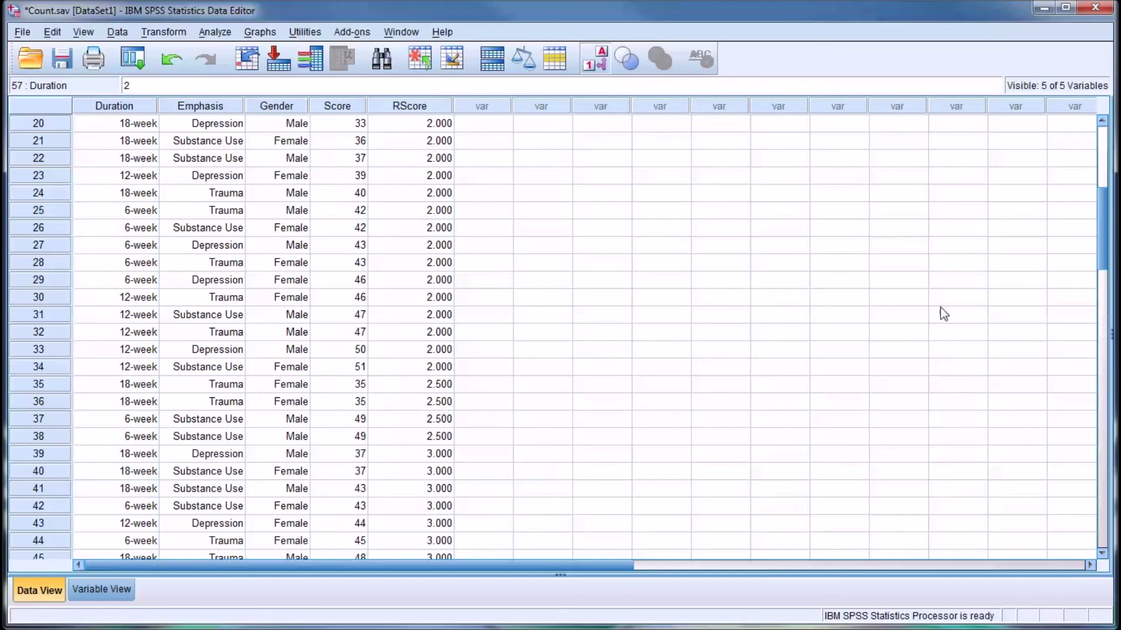
pyautogui.moveTo(1101, 256); pyautogui.dragTo(1101, 313)
pyautogui.click(413, 420)
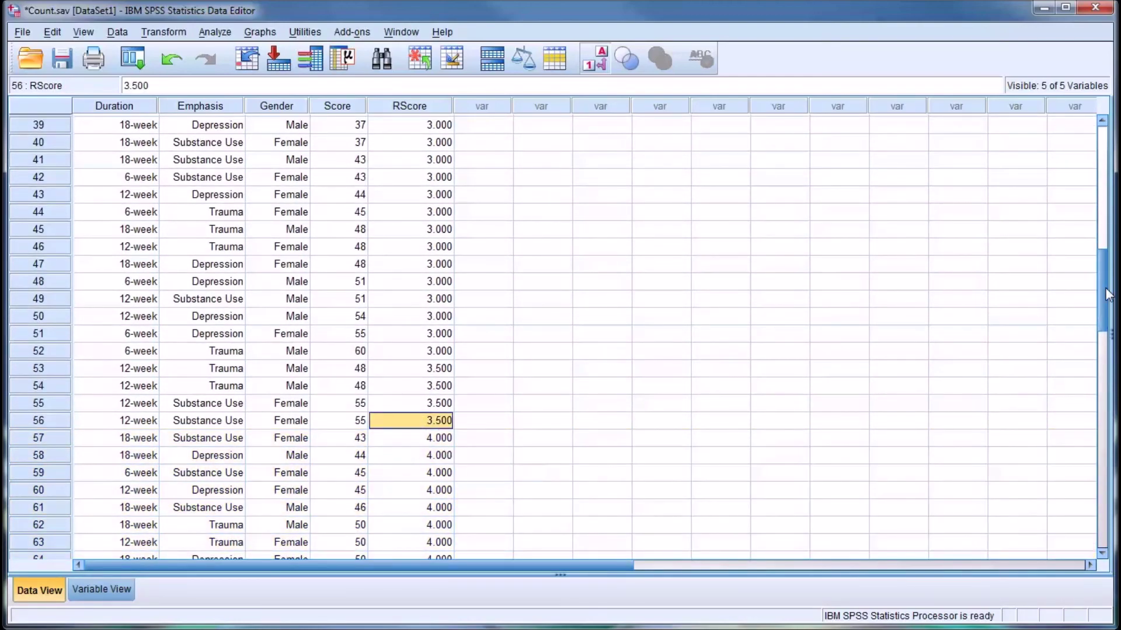
pyautogui.moveTo(1101, 290); pyautogui.dragTo(1094, 377)
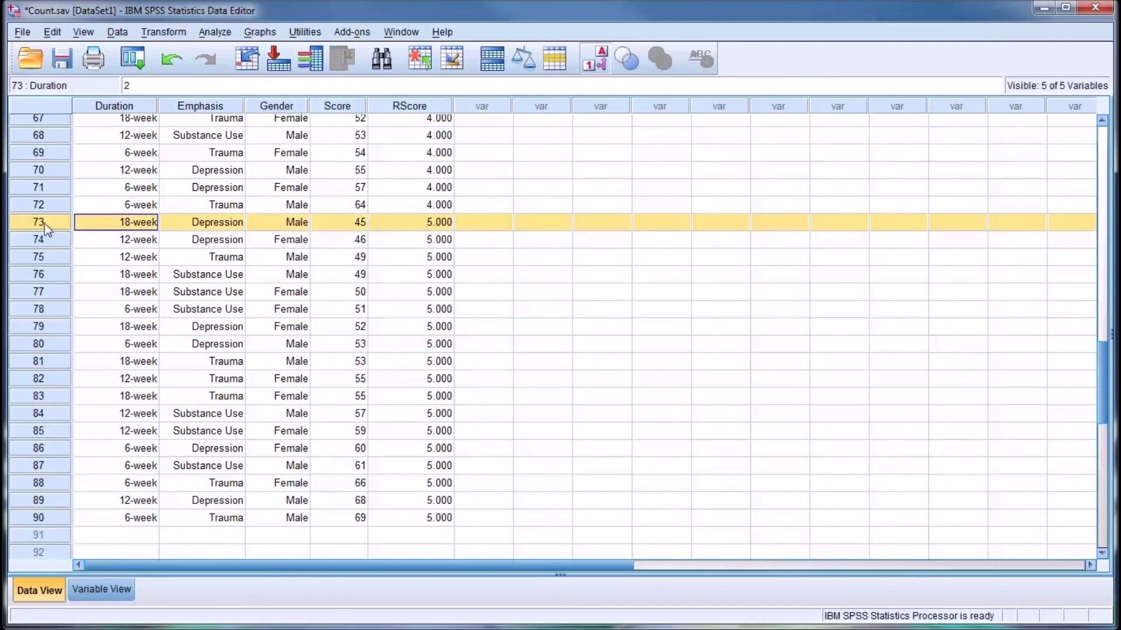
# Select cases 73–90 and their RScore values, all ranked 5.000.
pyautogui.moveTo(44, 223)
pyautogui.mouseDown()
pyautogui.moveTo(45, 268)
pyautogui.moveTo(55, 231)
pyautogui.mouseUp()
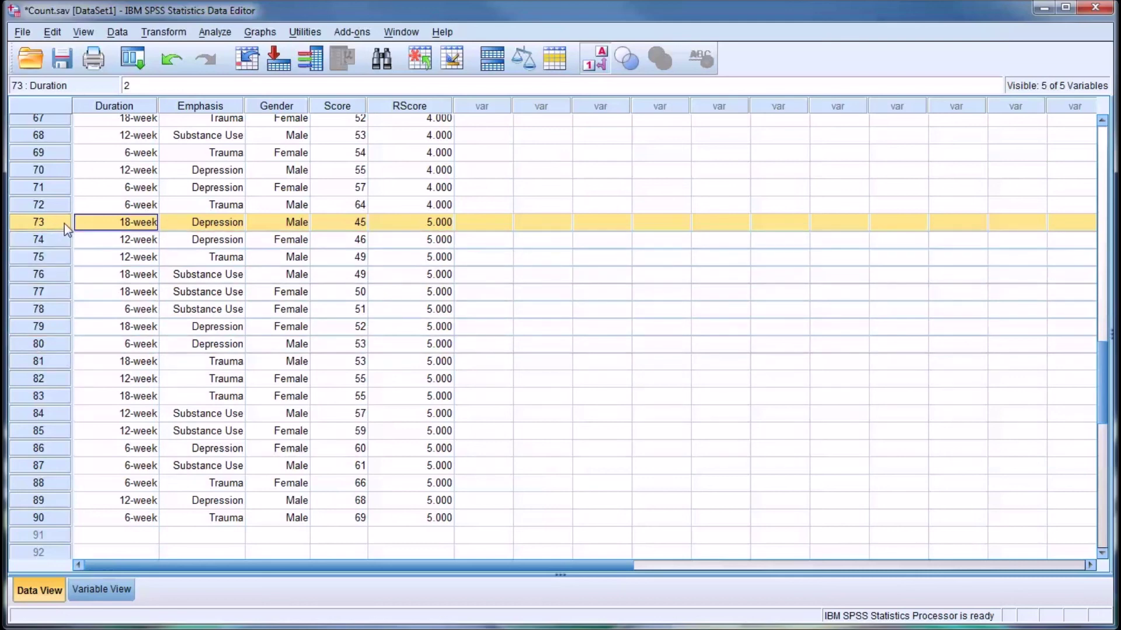
pyautogui.doubleClick(92, 226)
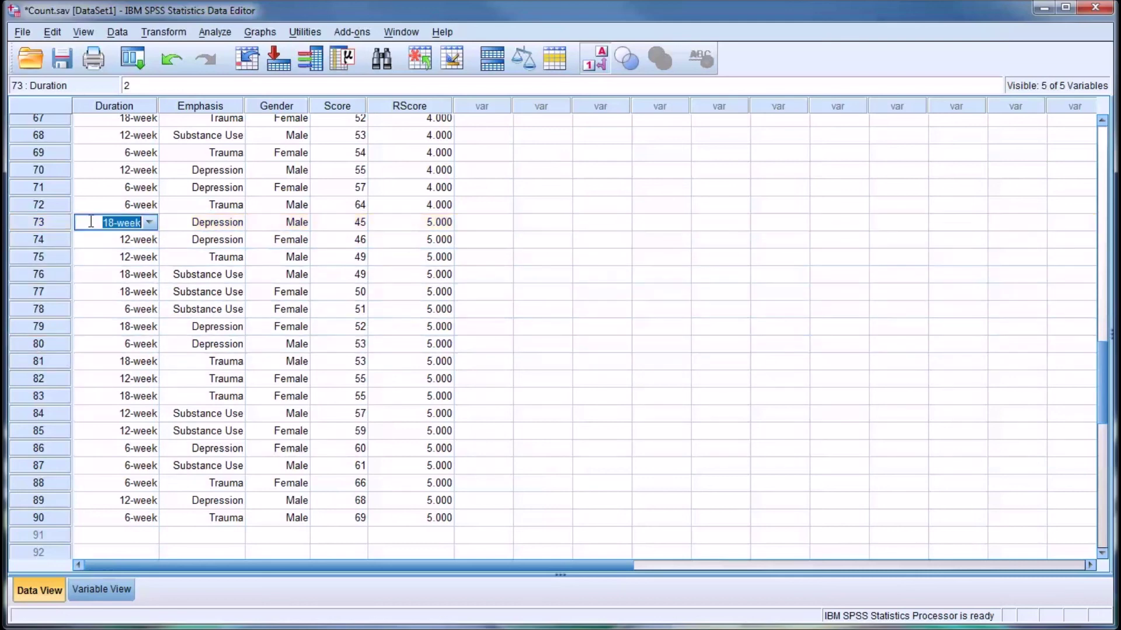
pyautogui.moveTo(54, 224); pyautogui.dragTo(37, 517)
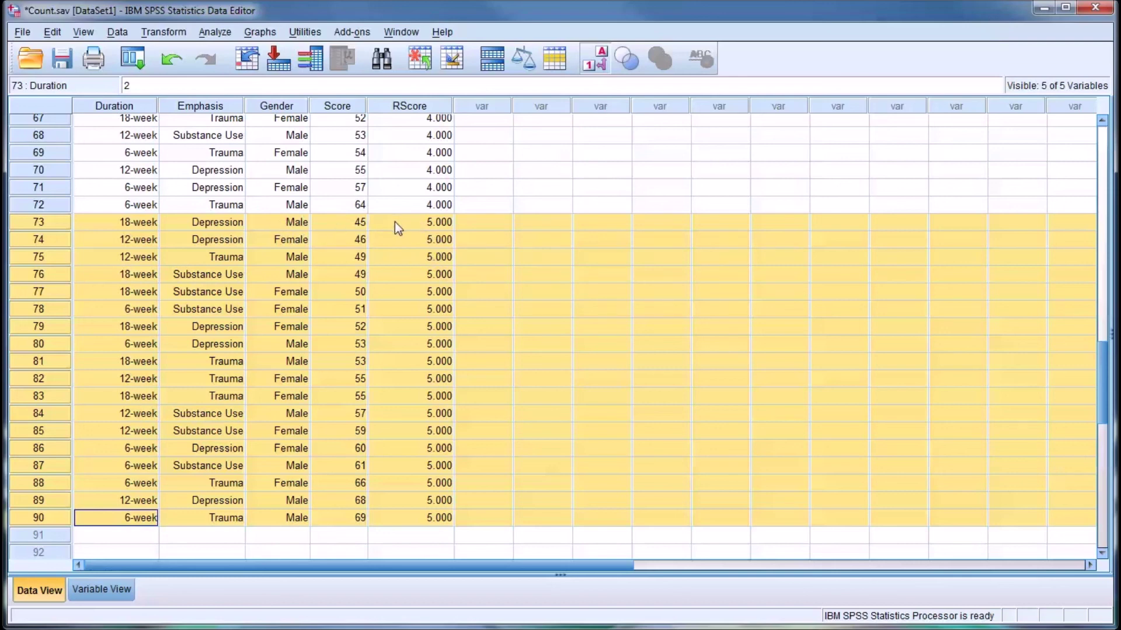
pyautogui.moveTo(390, 222); pyautogui.dragTo(394, 514)
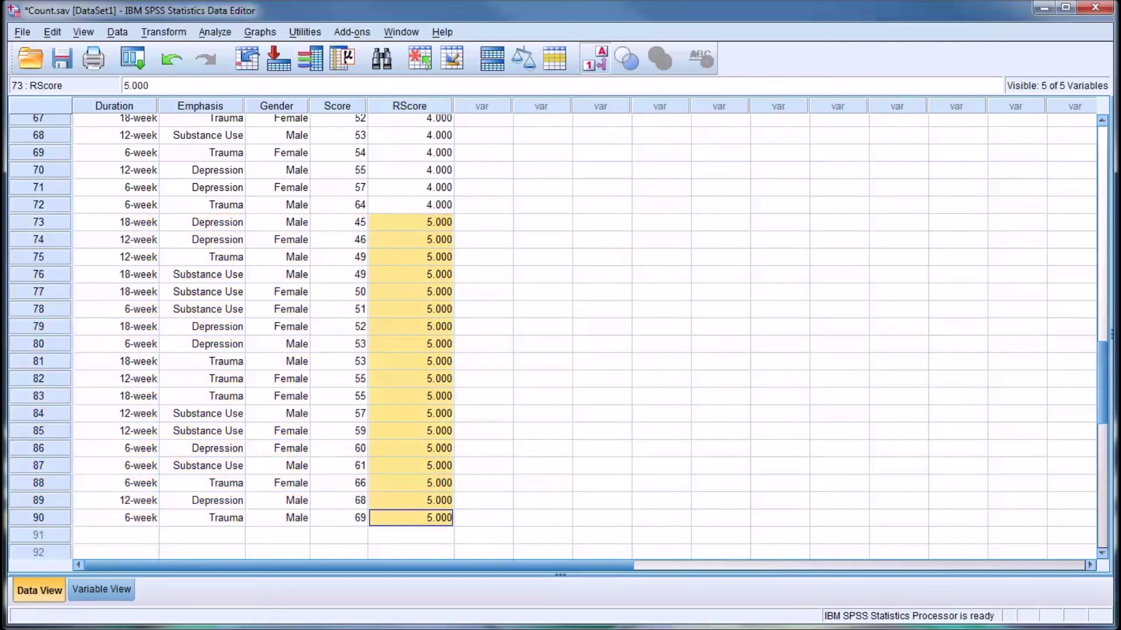
# Scroll the Data View back up to row 1, where RScore starts at 1.000.
pyautogui.moveTo(1101, 403); pyautogui.dragTo(1097, 163)
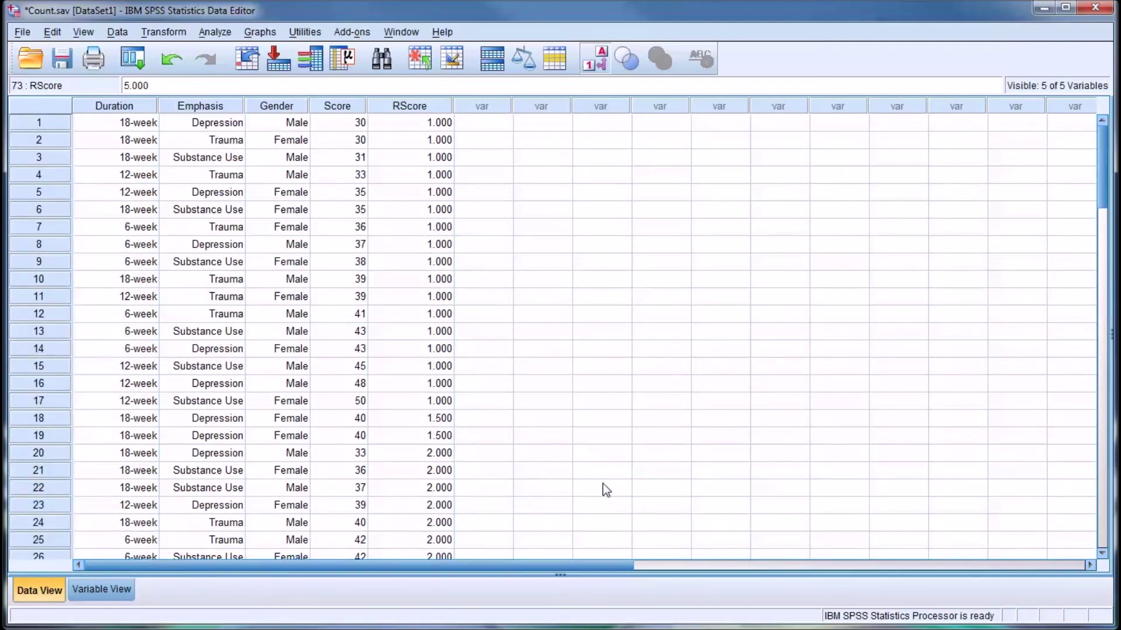